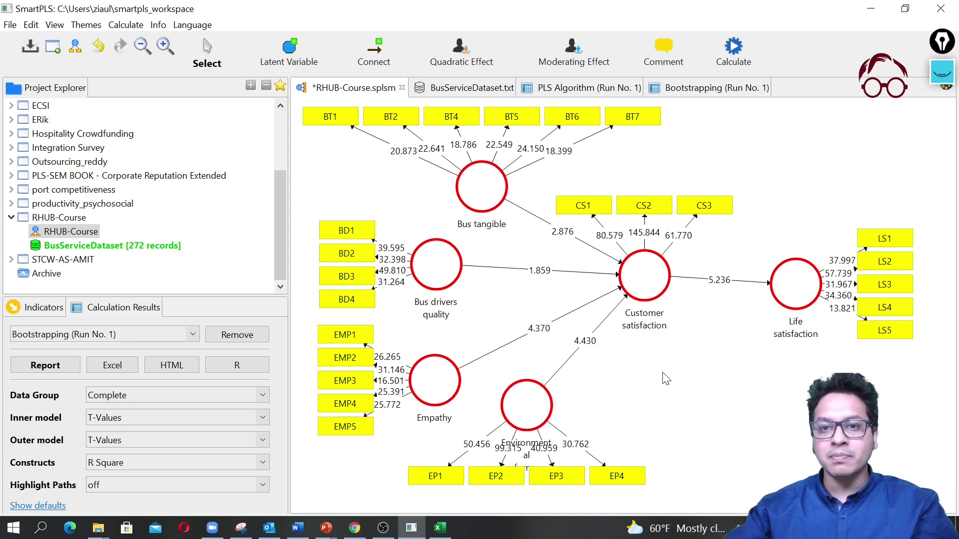
Step: Export the path model as an image to the clipboard and paste it at cell I3 of the Path coefficients sheet in Excel
{"action": "right_click", "coordinate": [674, 358]}
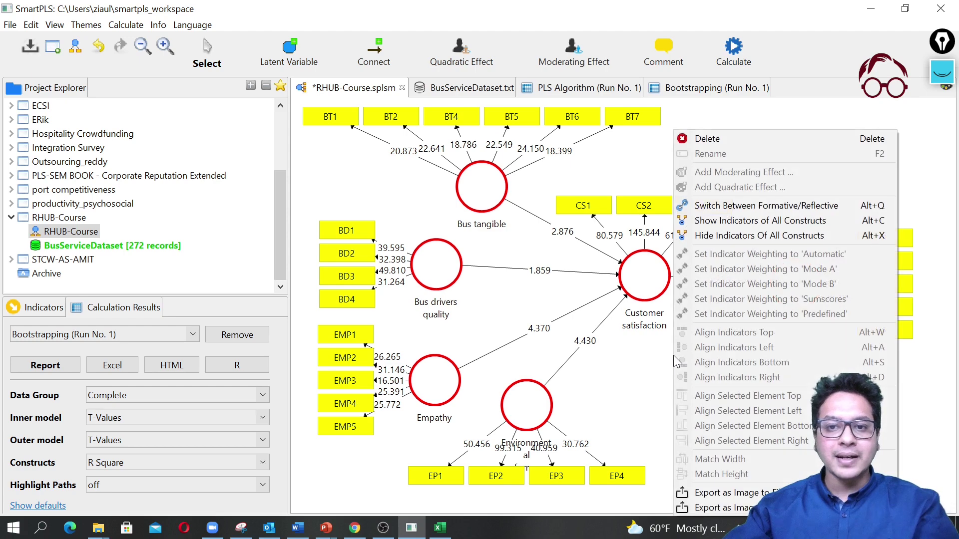
{"action": "left_click", "coordinate": [741, 508]}
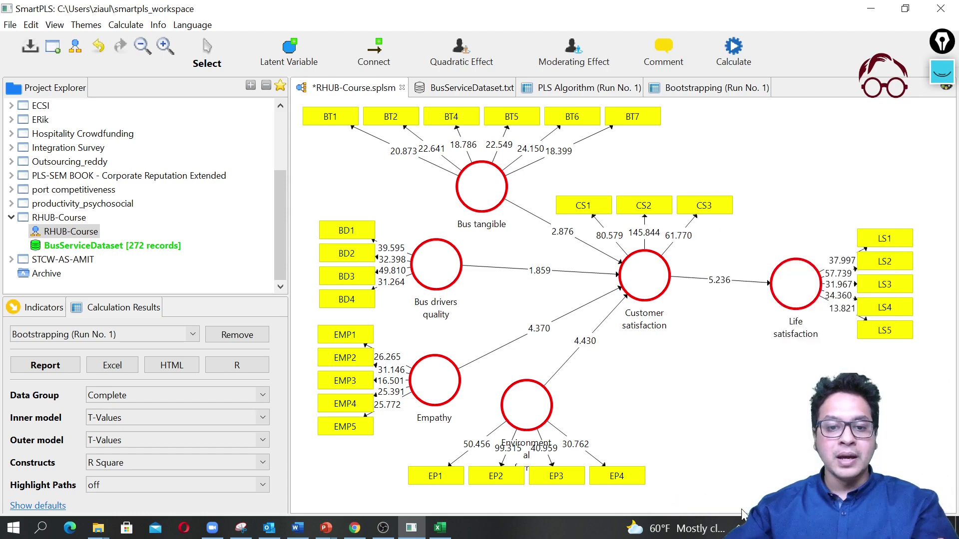
{"action": "left_click", "coordinate": [440, 528]}
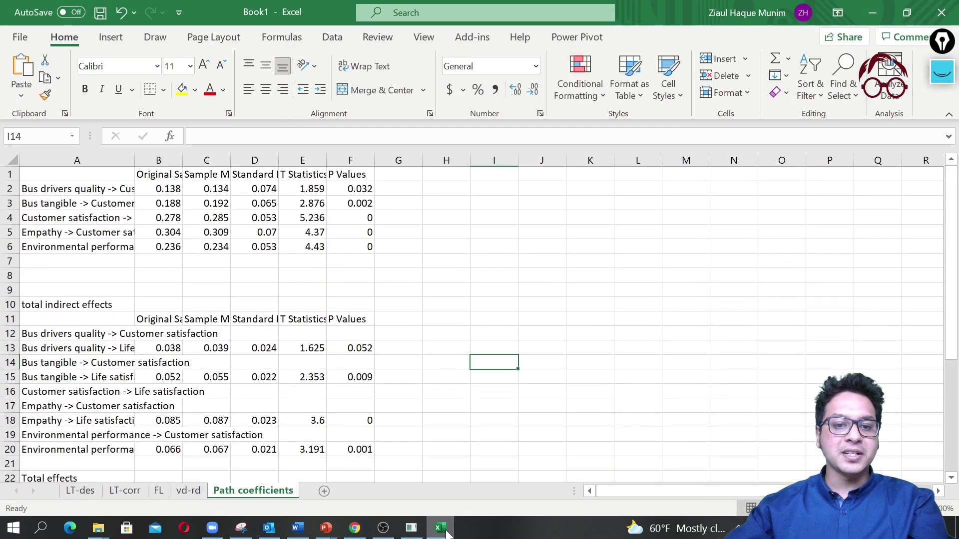
{"action": "left_click", "coordinate": [485, 206]}
{"action": "key", "text": "ctrl+v"}
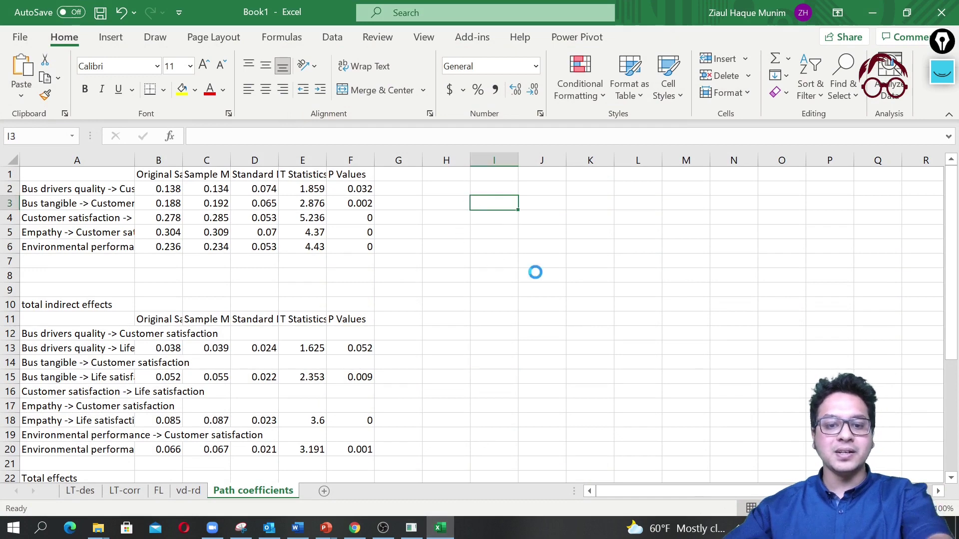
Step: Shrink the pasted diagram to fit beside the coefficient tables, from about column H to P, and return to SmartPLS
{"action": "left_click_drag", "start_coordinate": [470, 195], "coordinate": [767, 361]}
{"action": "key", "text": "ctrl+z"}
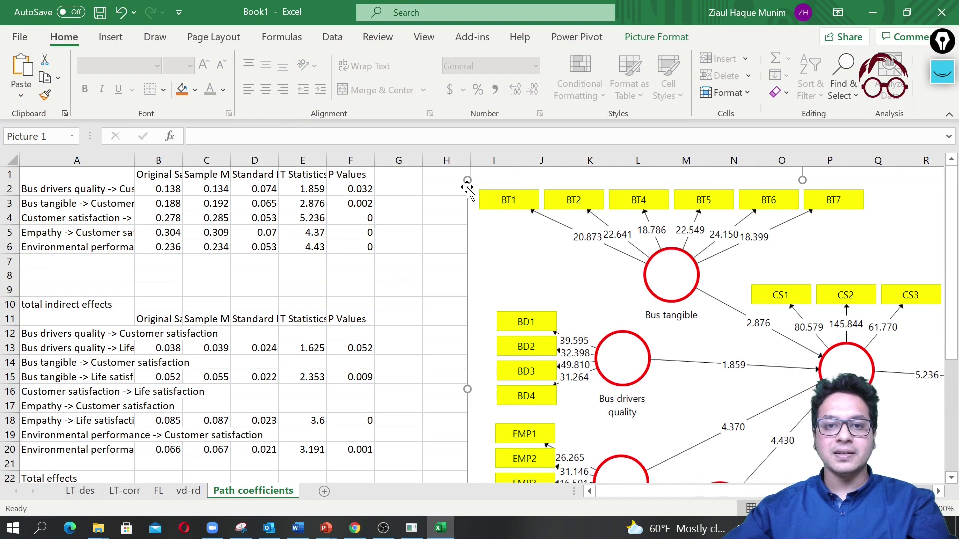
{"action": "mouse_move", "coordinate": [466, 182]}
{"action": "left_mouse_down"}
{"action": "mouse_move", "coordinate": [674, 338]}
{"action": "mouse_move", "coordinate": [681, 321]}
{"action": "mouse_move", "coordinate": [475, 182]}
{"action": "mouse_move", "coordinate": [451, 181]}
{"action": "left_mouse_up"}
{"action": "left_click", "coordinate": [565, 248]}
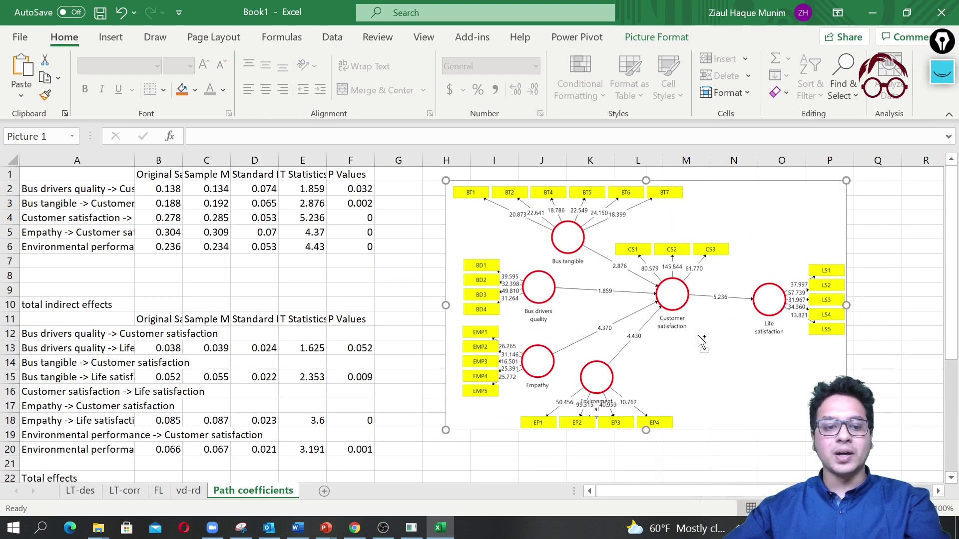
{"action": "key", "text": "ctrl+s"}
{"action": "left_click", "coordinate": [618, 386]}
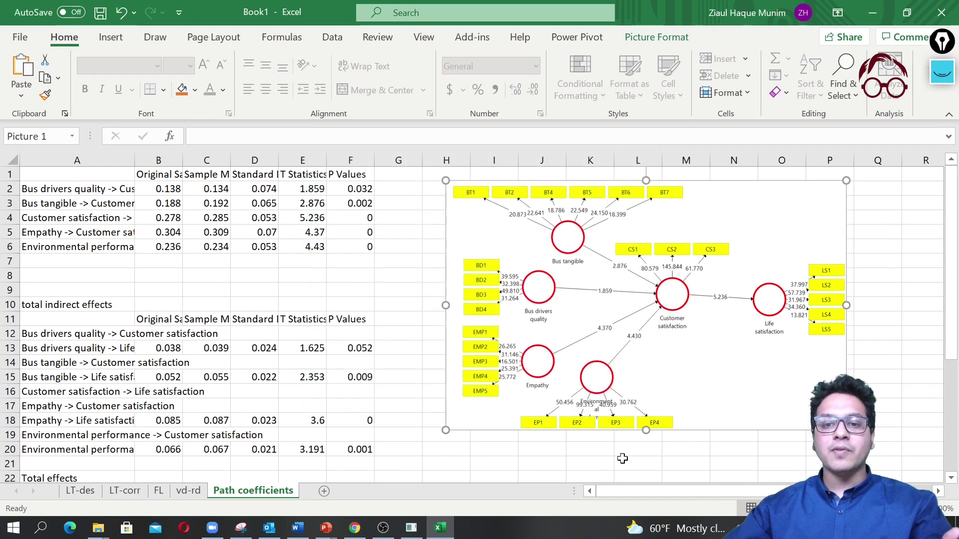
{"action": "left_click", "coordinate": [615, 462]}
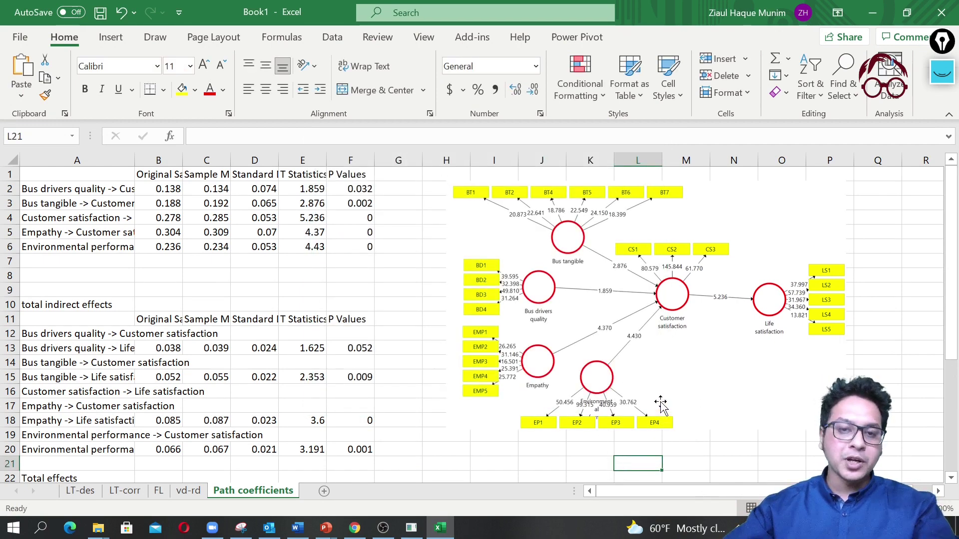
{"action": "left_click", "coordinate": [412, 528]}
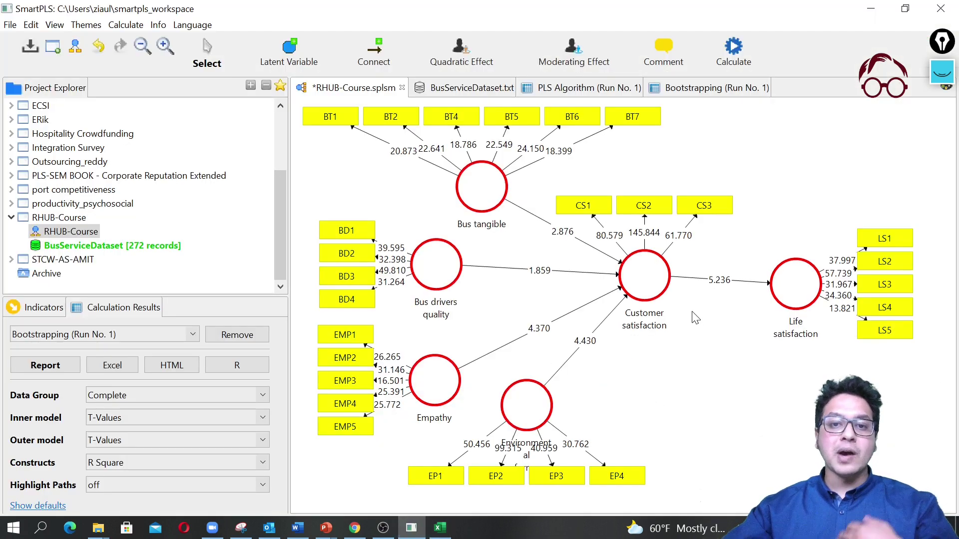
Step: Hide the indicators of the Bus tangible and Bus drivers quality constructs
{"action": "right_click", "coordinate": [494, 197]}
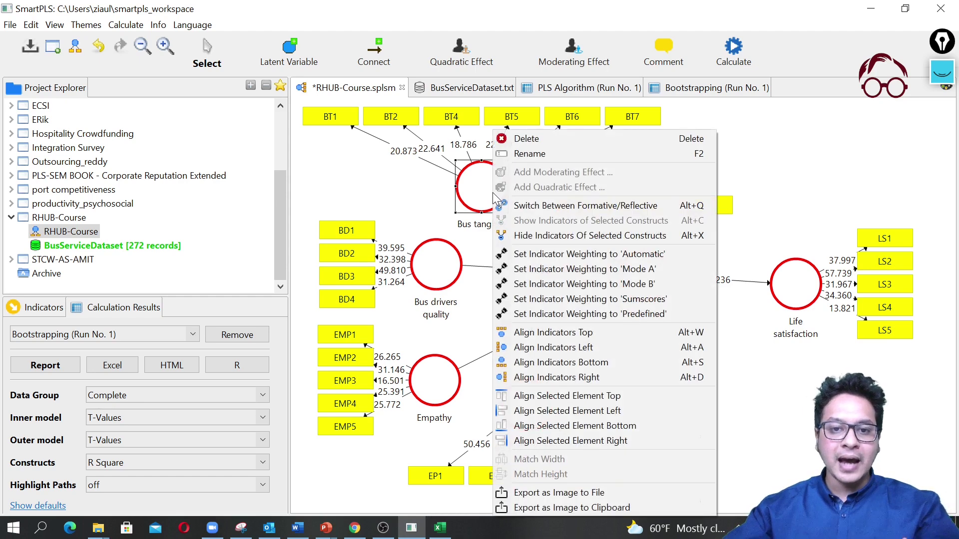
{"action": "left_click", "coordinate": [587, 239]}
{"action": "right_click", "coordinate": [432, 272]}
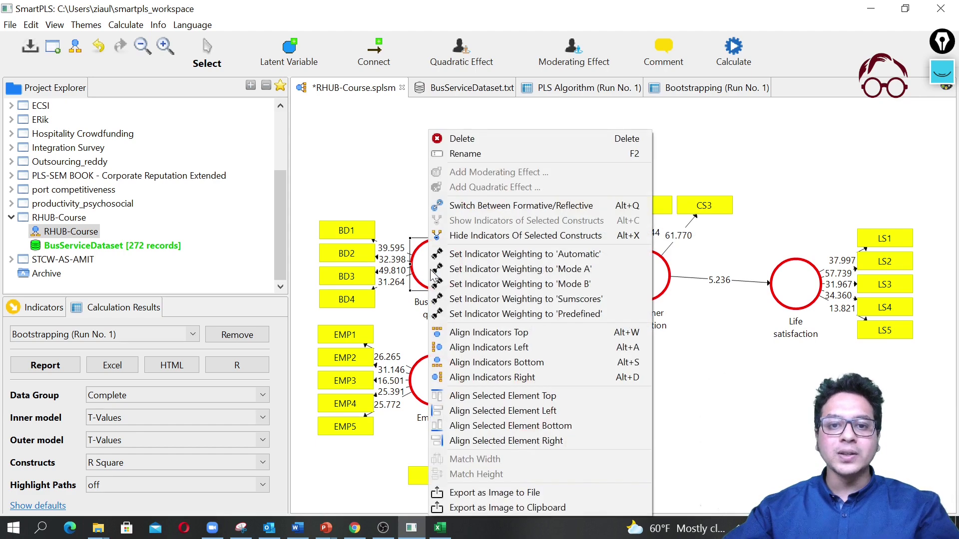
{"action": "left_click", "coordinate": [496, 237]}
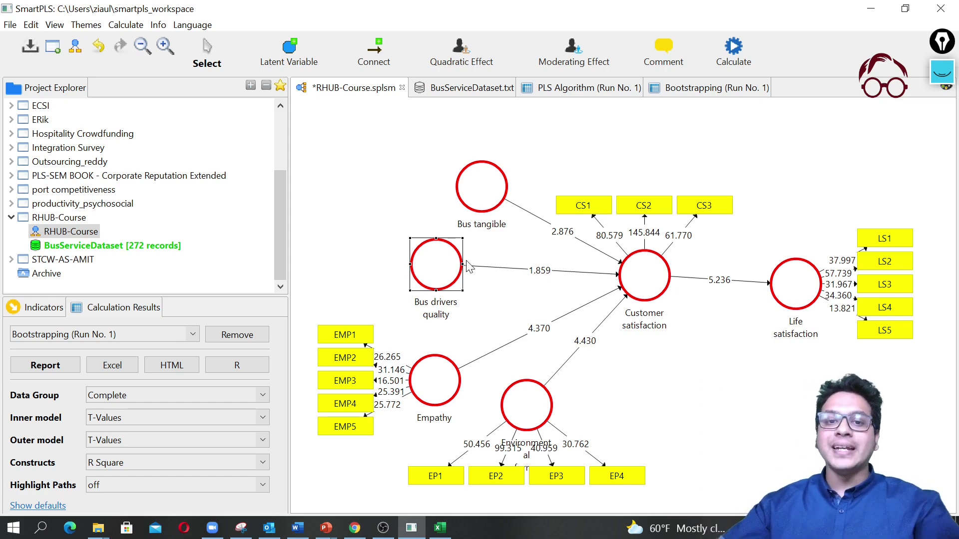
Step: Show the hidden indicators of the Bus drivers quality and Bus tangible constructs again
{"action": "right_click", "coordinate": [441, 270]}
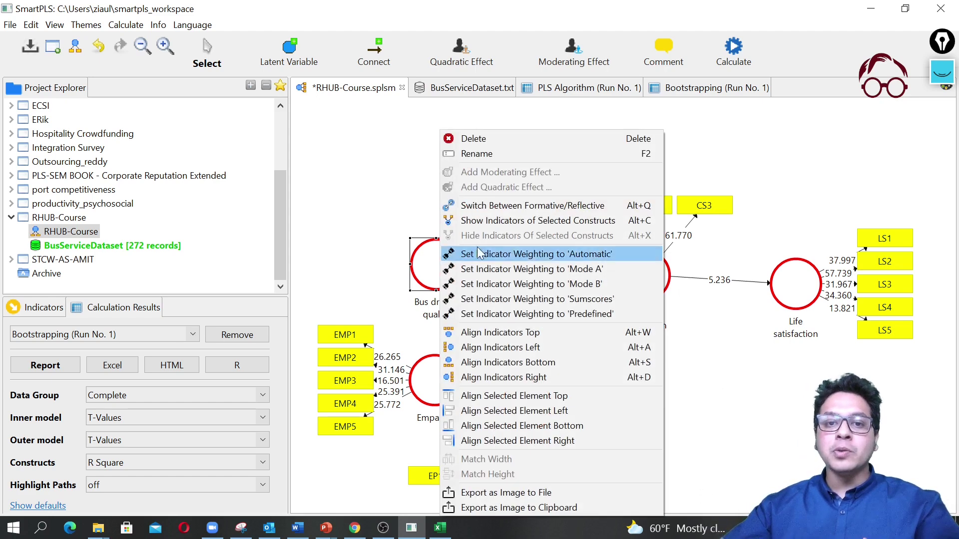
{"action": "left_click", "coordinate": [512, 220]}
{"action": "left_click", "coordinate": [492, 187]}
{"action": "right_click", "coordinate": [492, 188]}
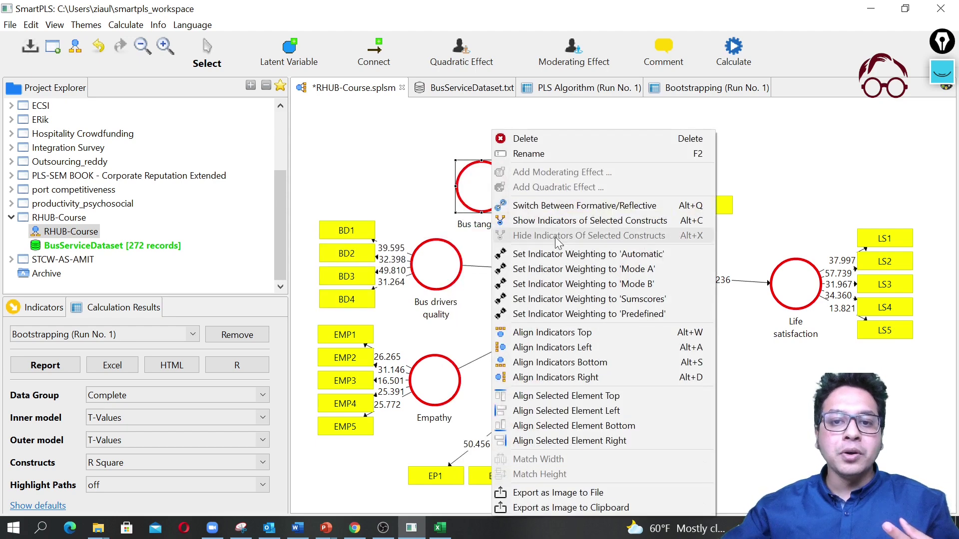
{"action": "left_click", "coordinate": [561, 220]}
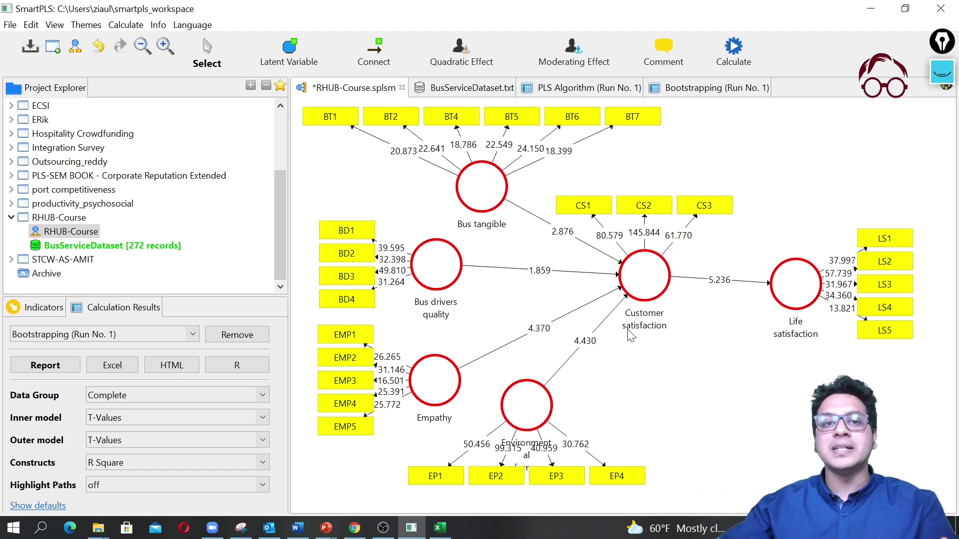
Step: Add two latent variables side by side in the empty area below the Life satisfaction construct
{"action": "left_click", "coordinate": [288, 52]}
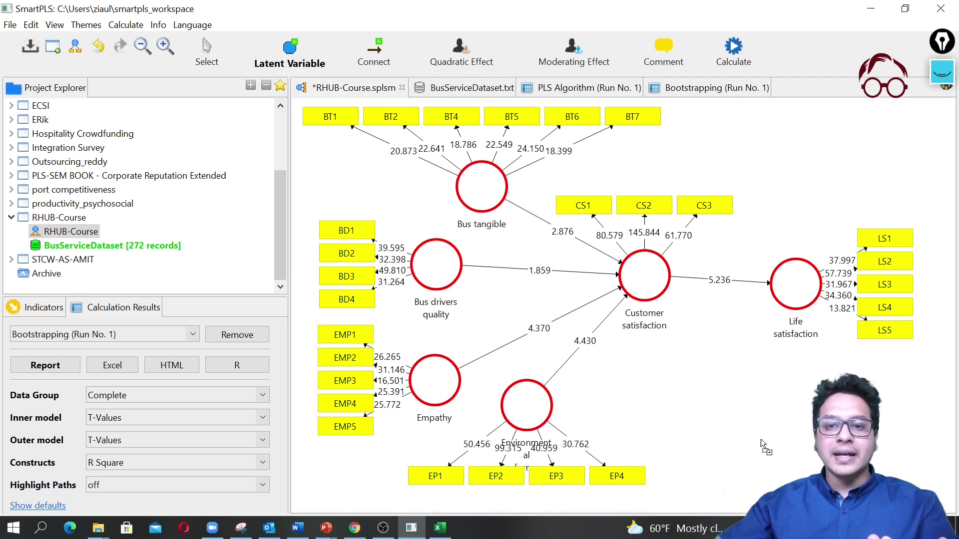
{"action": "left_click", "coordinate": [705, 395]}
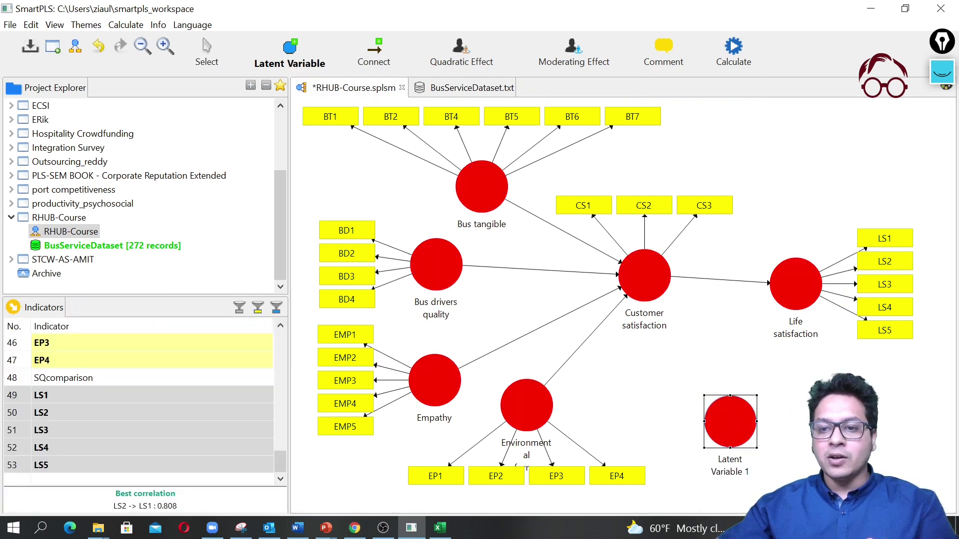
{"action": "left_click", "coordinate": [820, 402]}
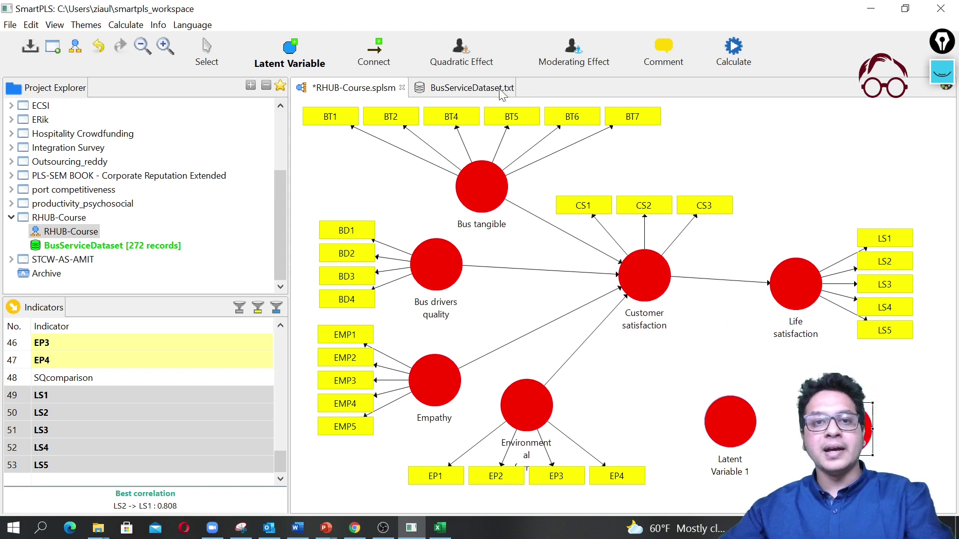
{"action": "key", "text": "Escape"}
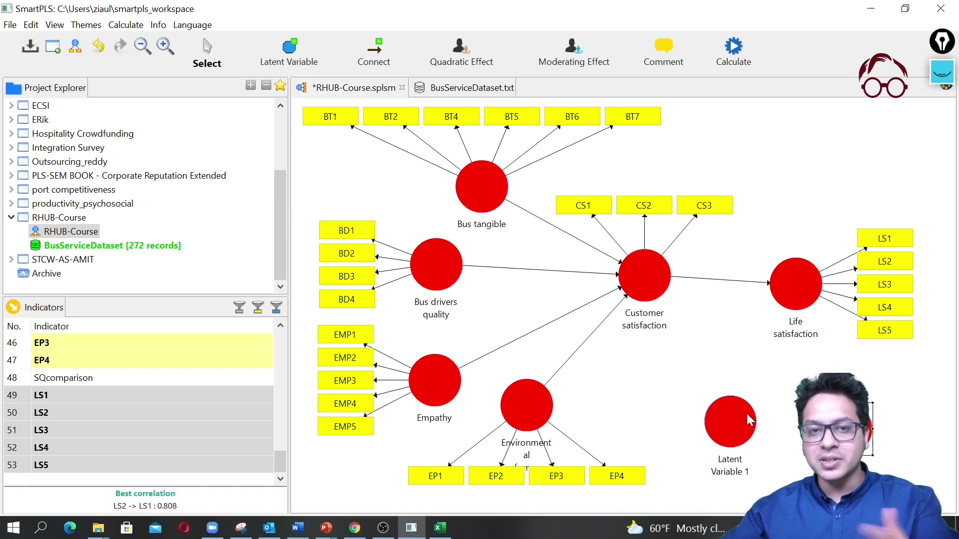
Step: Rename the first new construct, Latent Variable 1, as Age
{"action": "right_click", "coordinate": [723, 412]}
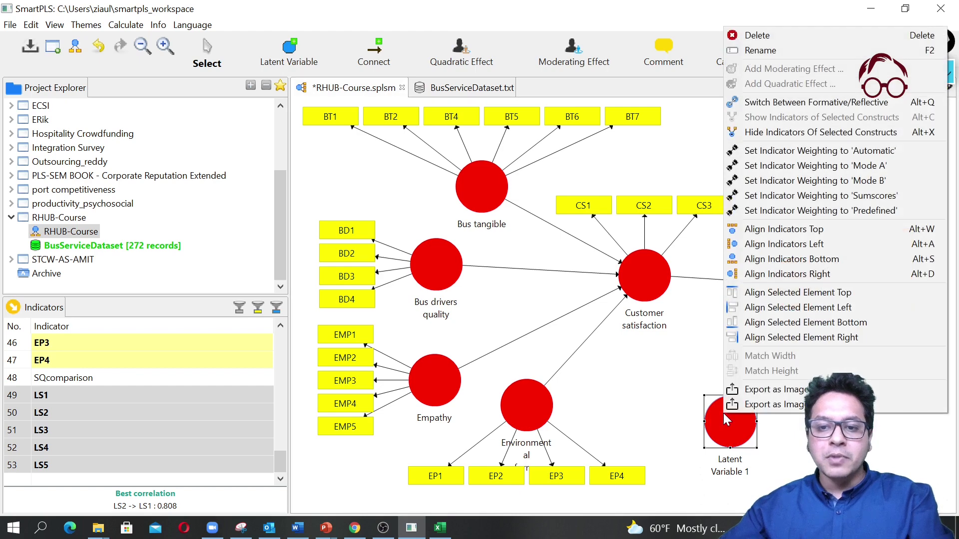
{"action": "left_click", "coordinate": [784, 56]}
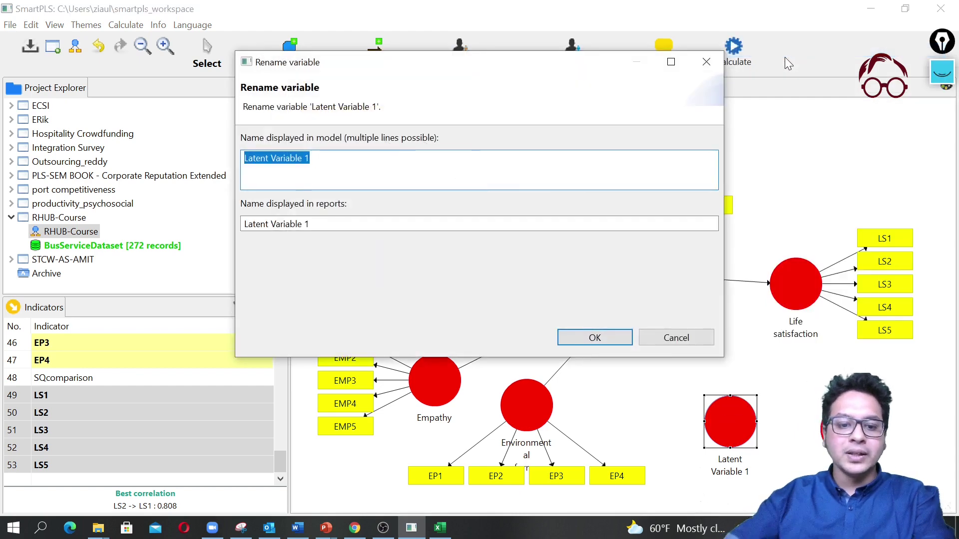
{"action": "type", "text": "Age"}
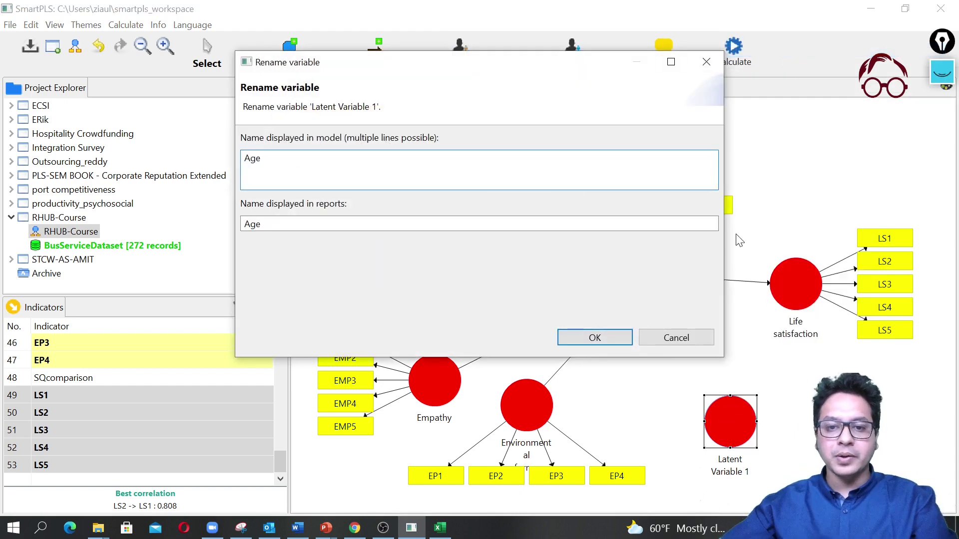
{"action": "left_click", "coordinate": [625, 338]}
Step: Rename the second new construct, Latent Variable 2, as Gender
{"action": "left_click", "coordinate": [818, 424]}
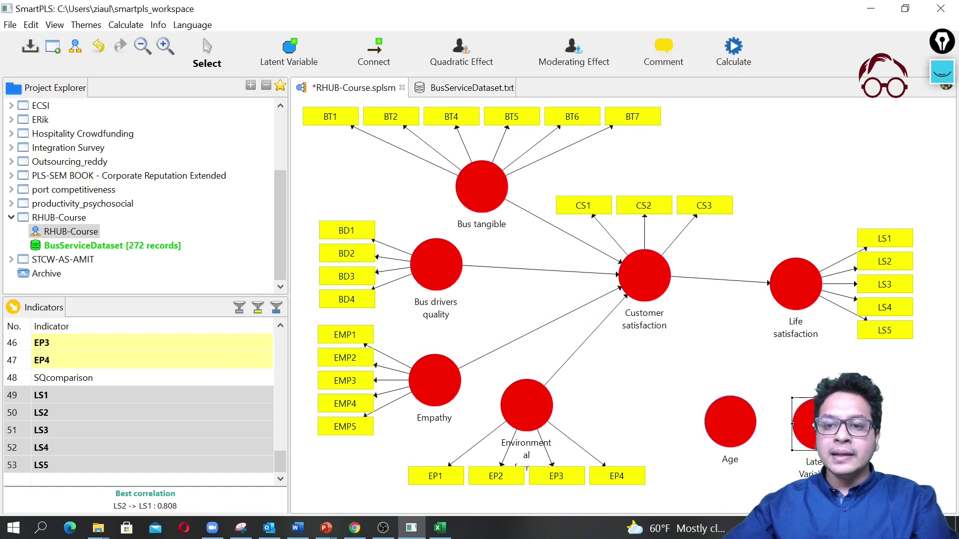
{"action": "right_click", "coordinate": [818, 424]}
{"action": "left_click", "coordinate": [799, 66]}
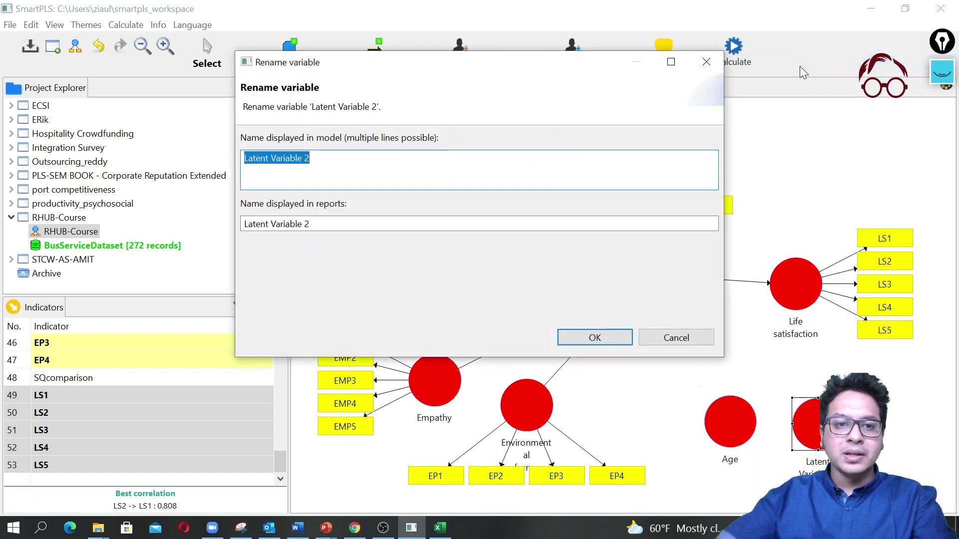
{"action": "type", "text": "Gender"}
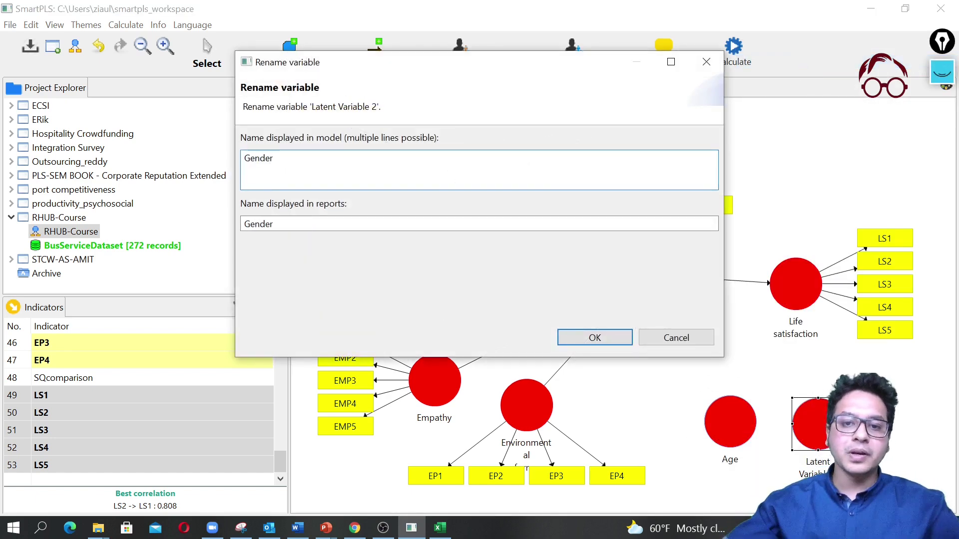
{"action": "left_click", "coordinate": [595, 337]}
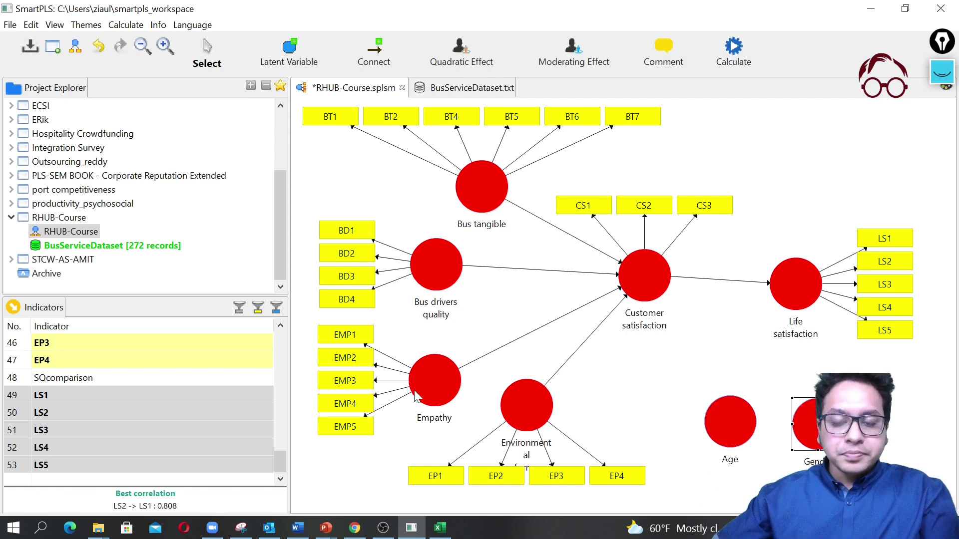
Step: Assign the age indicator to Age and the gender indicator to Gender, placing each indicator below its construct
{"action": "left_click", "coordinate": [652, 393]}
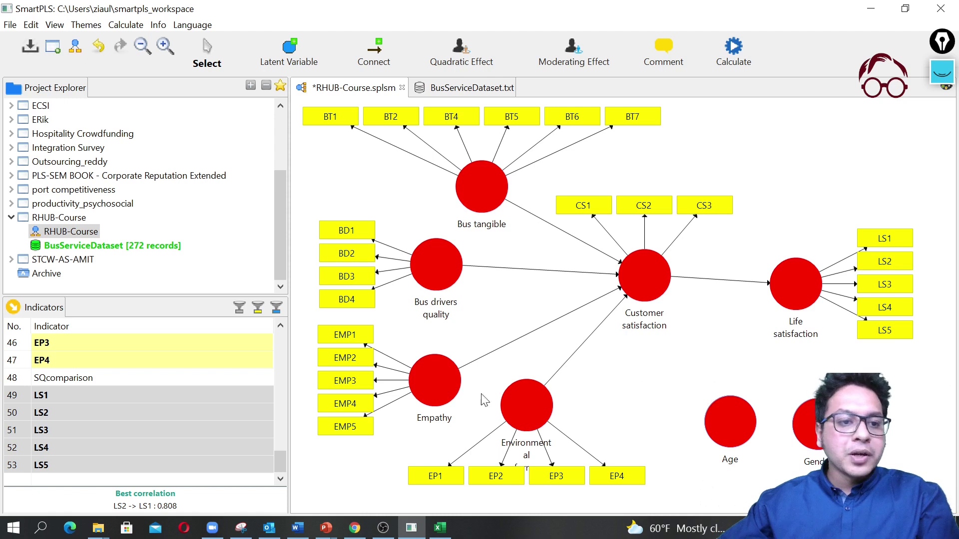
{"action": "scroll", "coordinate": [169, 385], "scroll_direction": "up", "scroll_amount": 15}
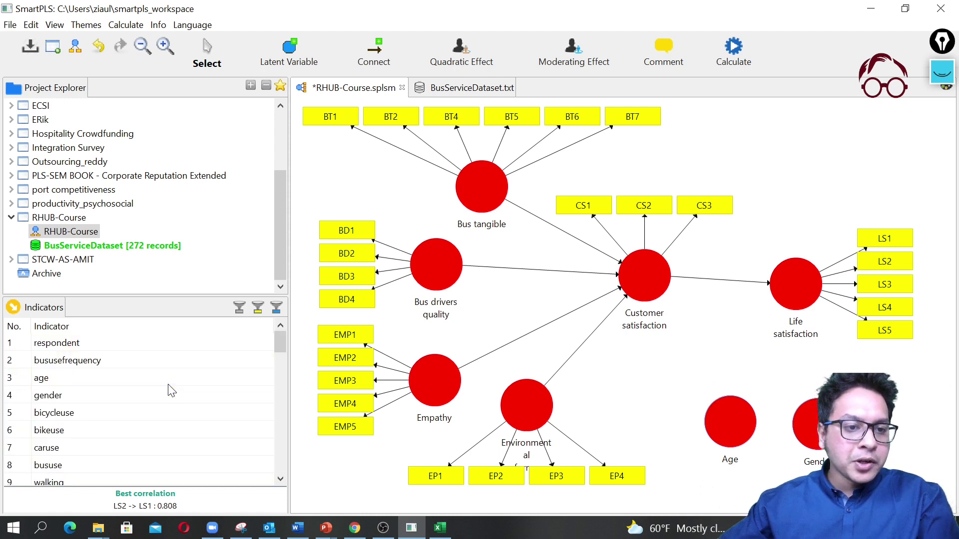
{"action": "left_click_drag", "start_coordinate": [71, 378], "coordinate": [735, 418]}
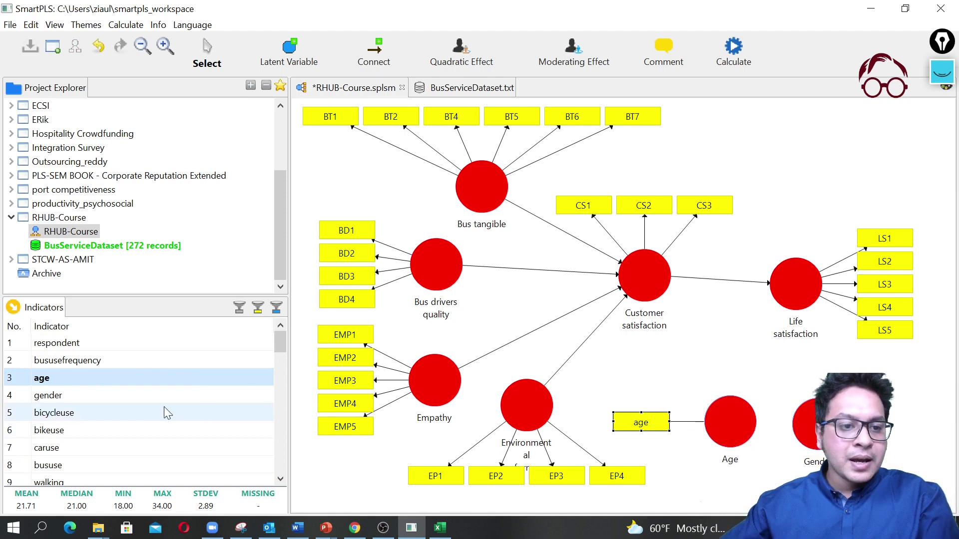
{"action": "left_click_drag", "start_coordinate": [146, 403], "coordinate": [892, 445]}
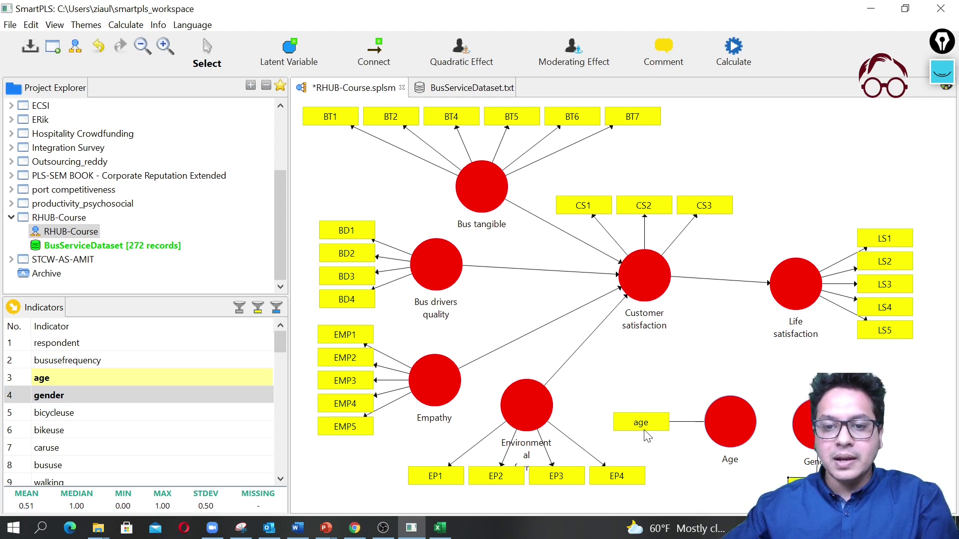
{"action": "left_click_drag", "start_coordinate": [645, 425], "coordinate": [738, 498]}
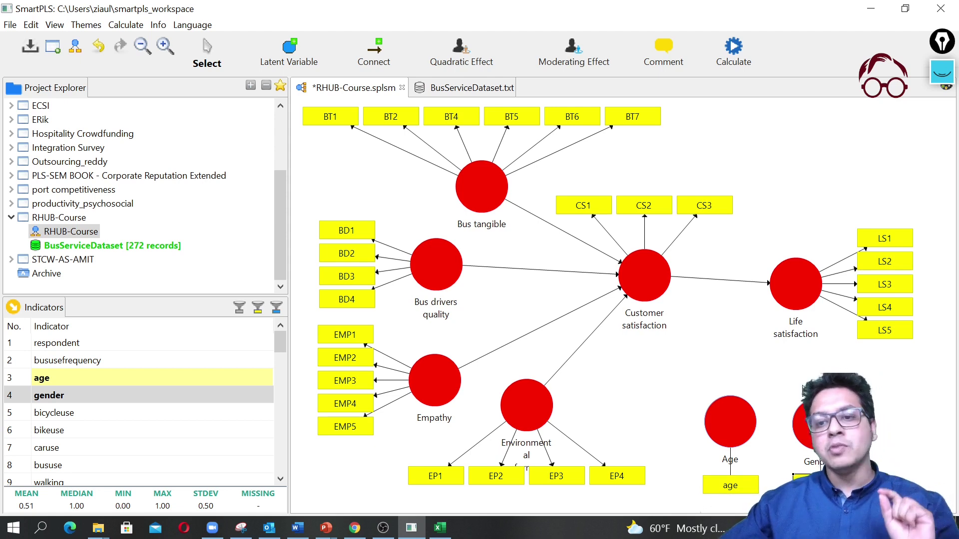
Step: Connect the Age and Gender constructs to Life satisfaction with paths pointing to Life satisfaction
{"action": "left_click", "coordinate": [749, 408]}
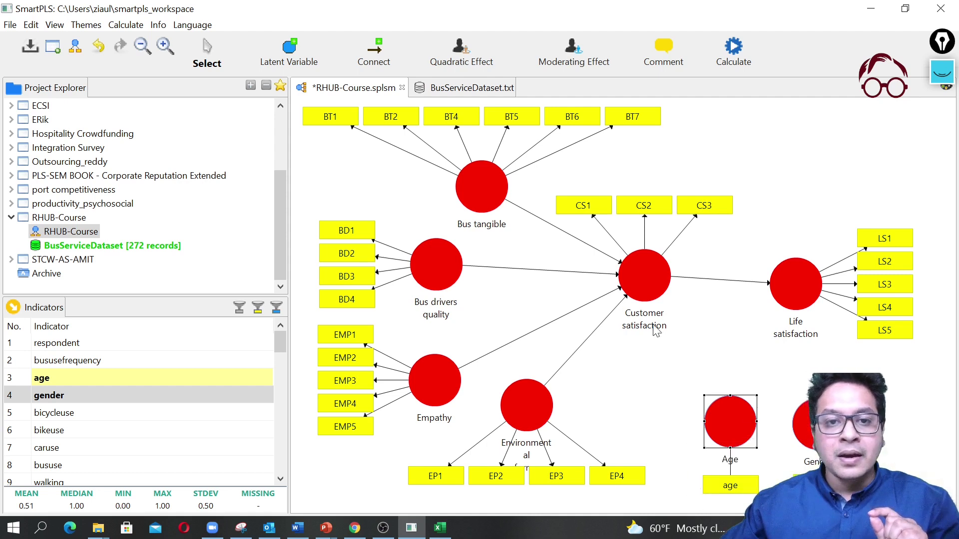
{"action": "left_click", "coordinate": [374, 55]}
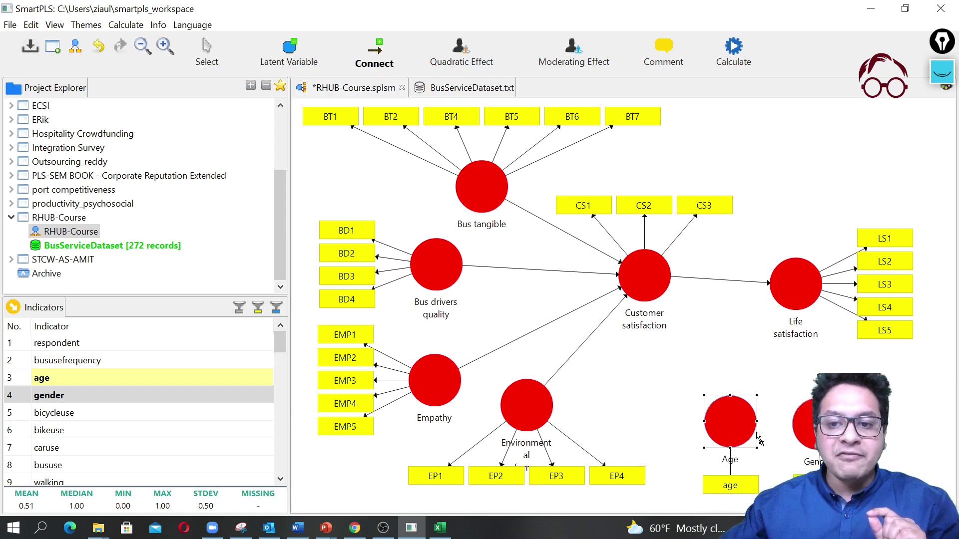
{"action": "left_click_drag", "start_coordinate": [739, 434], "coordinate": [793, 283]}
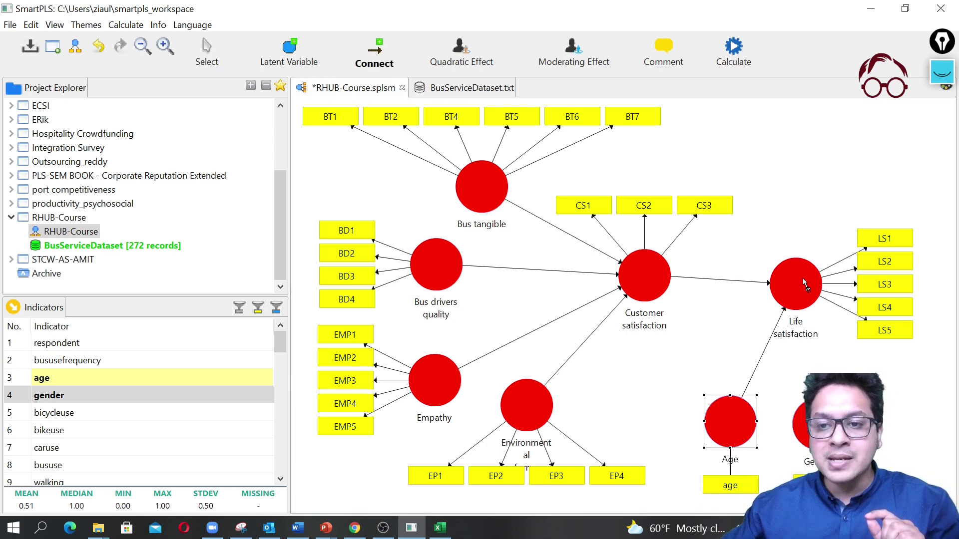
{"action": "left_click_drag", "start_coordinate": [809, 424], "coordinate": [800, 311]}
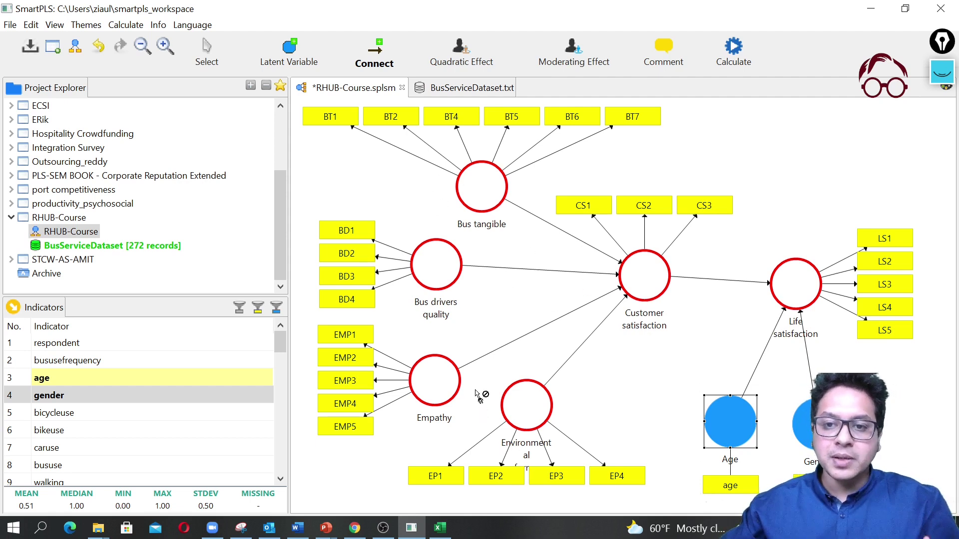
Step: Connect the Age and Gender constructs to Customer satisfaction with paths pointing to Customer satisfaction, and return to the Select tool
{"action": "left_click_drag", "start_coordinate": [725, 431], "coordinate": [659, 306]}
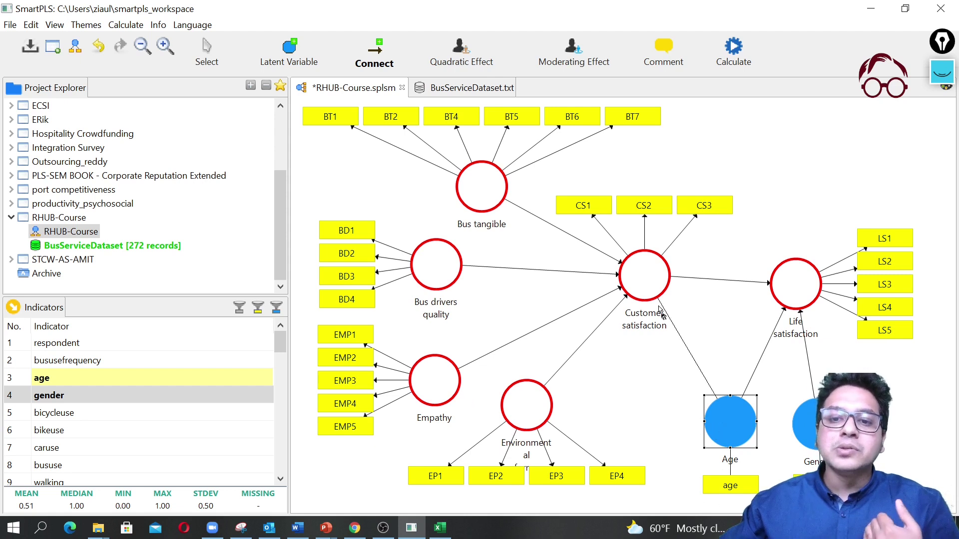
{"action": "left_click_drag", "start_coordinate": [799, 415], "coordinate": [662, 292]}
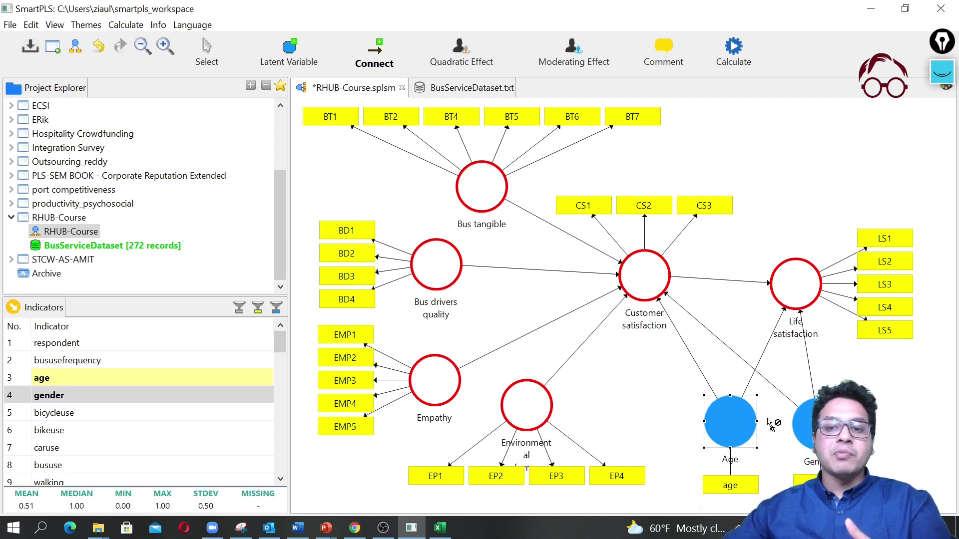
{"action": "left_click", "coordinate": [209, 55]}
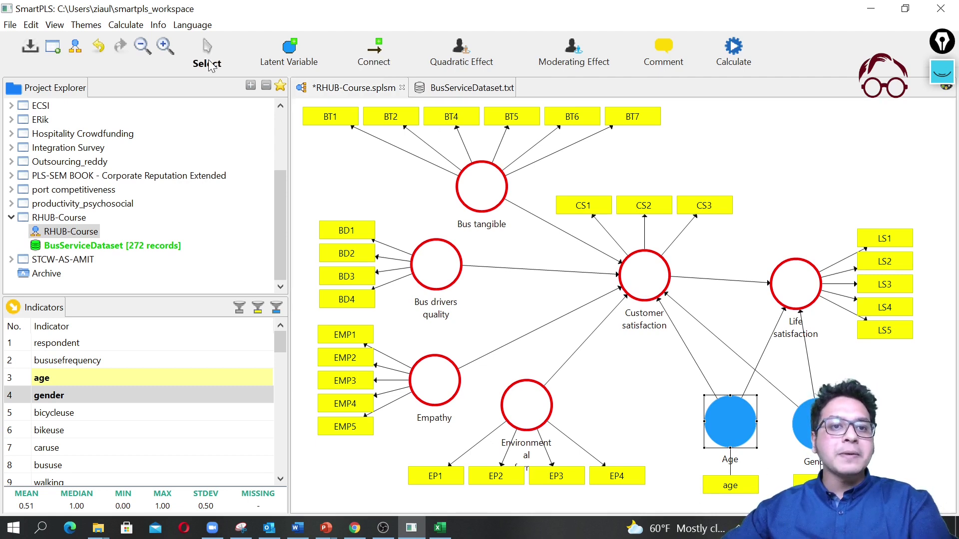
{"action": "left_click", "coordinate": [777, 428]}
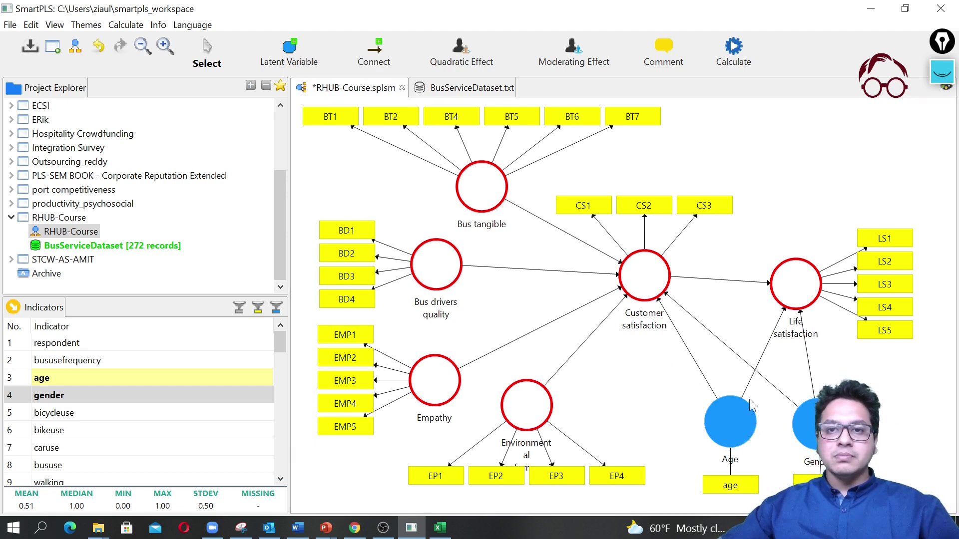
Step: Run basic bootstrapping on the extended model with 1000 subsamples, BCa confidence intervals and a one-tailed test at 0.05 significance
{"action": "left_click", "coordinate": [735, 50]}
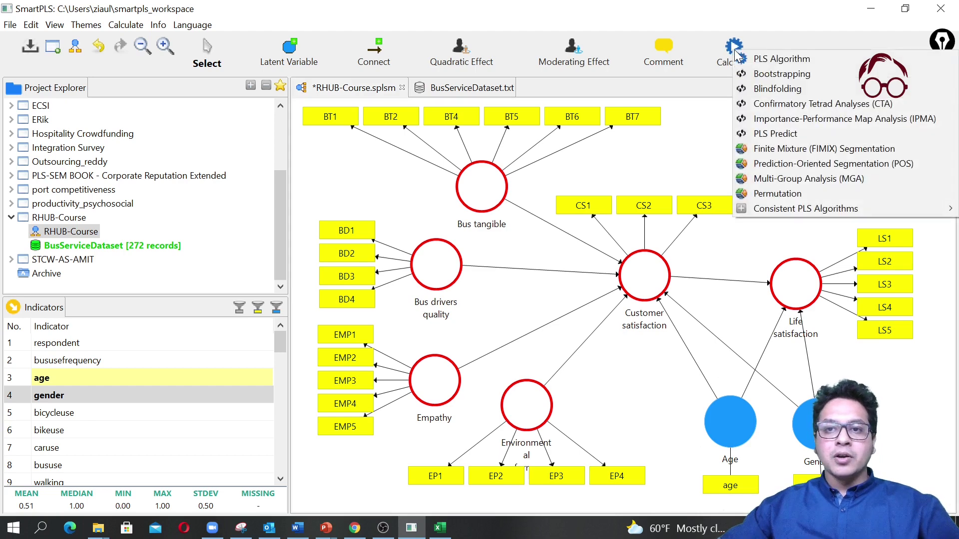
{"action": "left_click", "coordinate": [778, 68]}
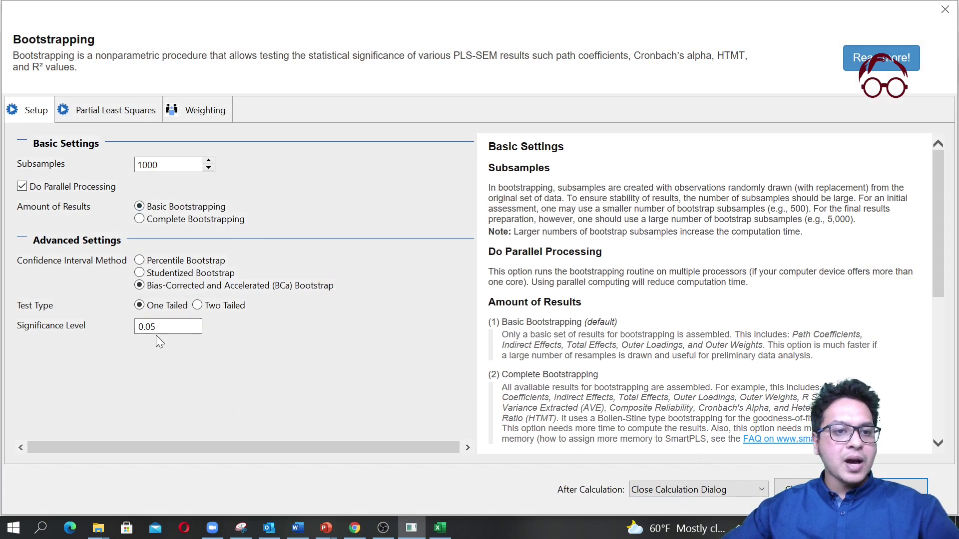
{"action": "key", "text": "Return"}
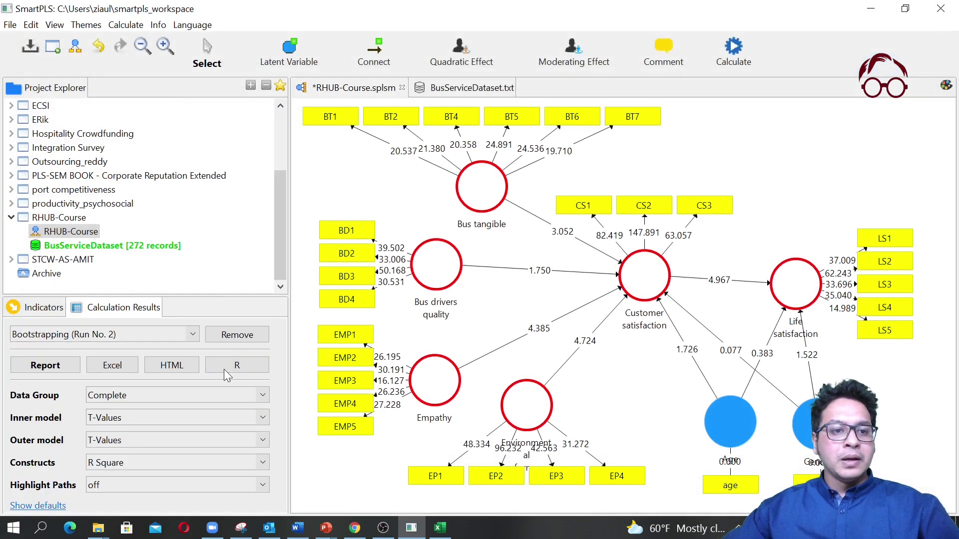
Step: Open the bootstrapping report, widen the path name column, and examine the Age and Gender effects on Customer satisfaction and Life satisfaction
{"action": "left_click", "coordinate": [59, 365]}
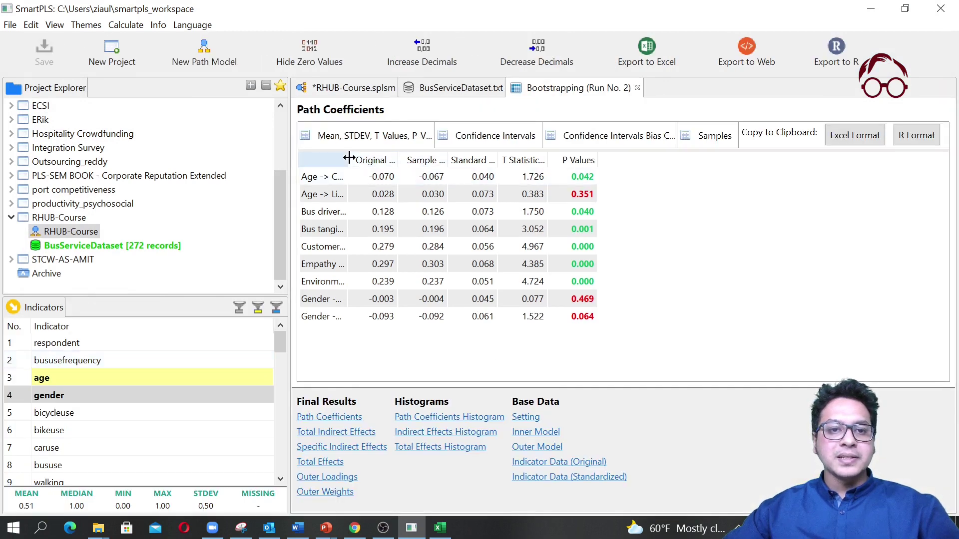
{"action": "left_click_drag", "start_coordinate": [348, 160], "coordinate": [490, 178]}
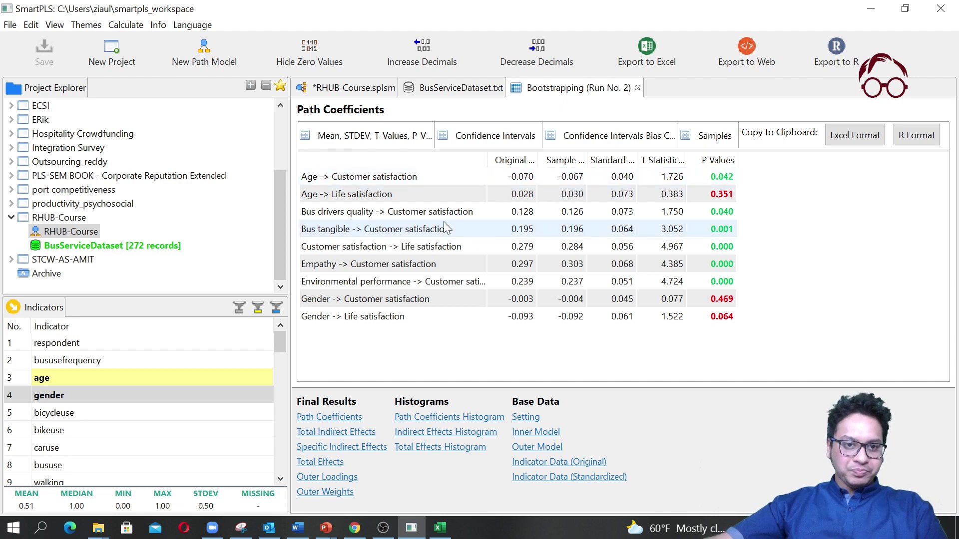
{"action": "left_click", "coordinate": [314, 198]}
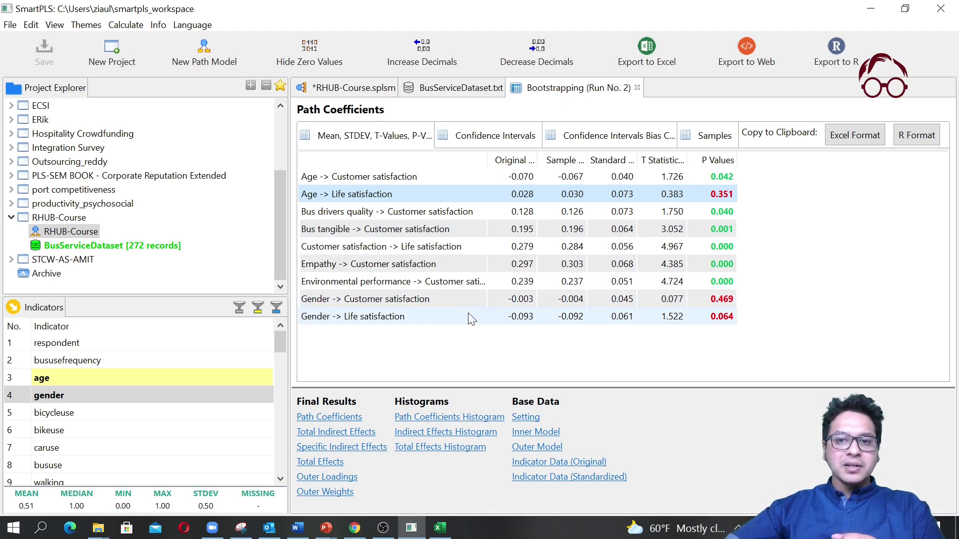
{"action": "left_click", "coordinate": [430, 295]}
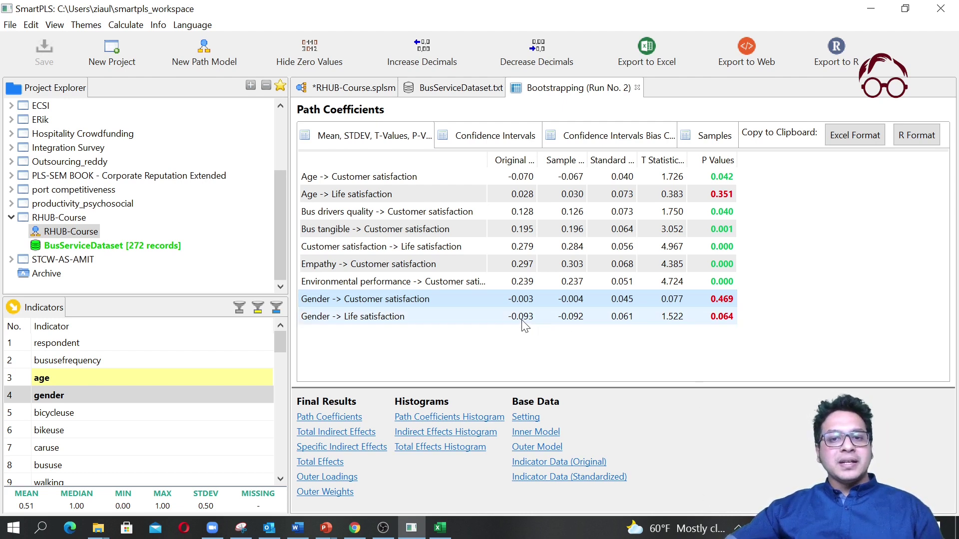
{"action": "left_click", "coordinate": [439, 322]}
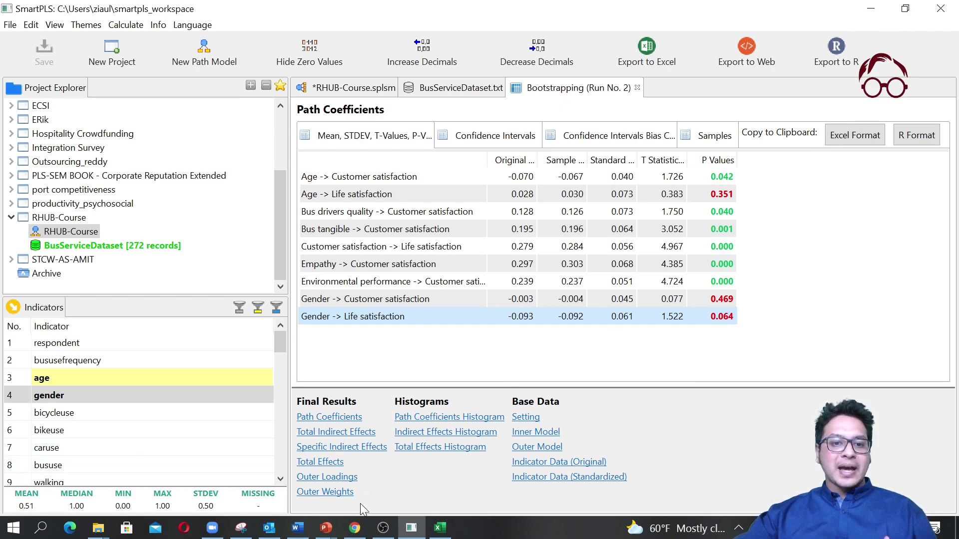
Step: Switch to the ScienceDirect article in Chrome and look for the gender coding in the respondents' demographics section and Table 1
{"action": "left_click", "coordinate": [355, 528]}
{"action": "scroll", "coordinate": [220, 336], "scroll_direction": "up", "scroll_amount": 20}
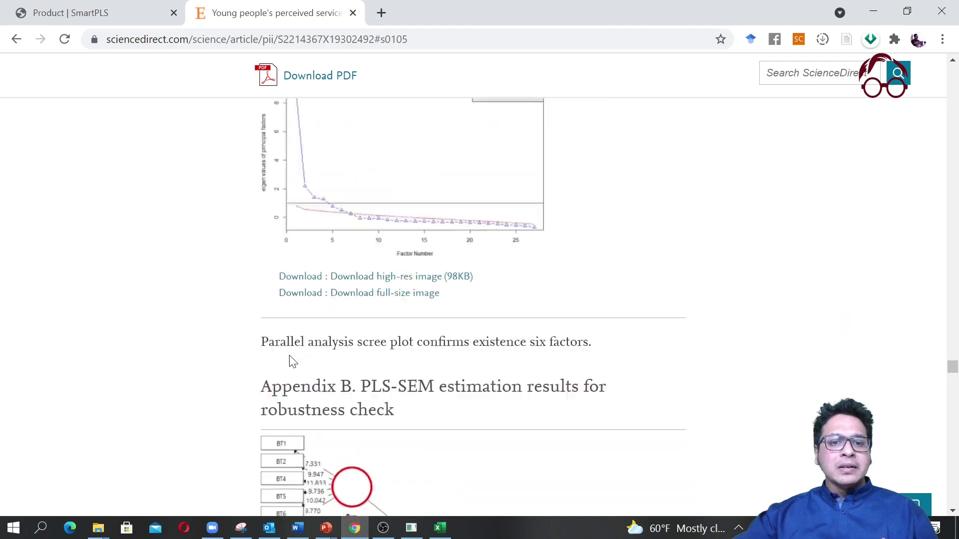
{"action": "scroll", "coordinate": [217, 339], "scroll_direction": "up", "scroll_amount": 15}
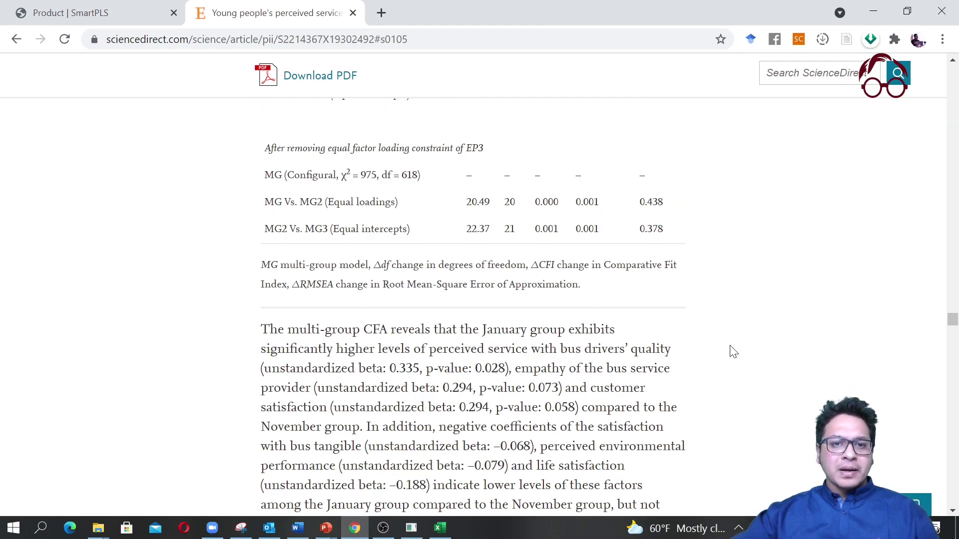
{"action": "left_click_drag", "start_coordinate": [946, 318], "coordinate": [939, 197]}
{"action": "scroll", "coordinate": [895, 207], "scroll_direction": "down", "scroll_amount": 5}
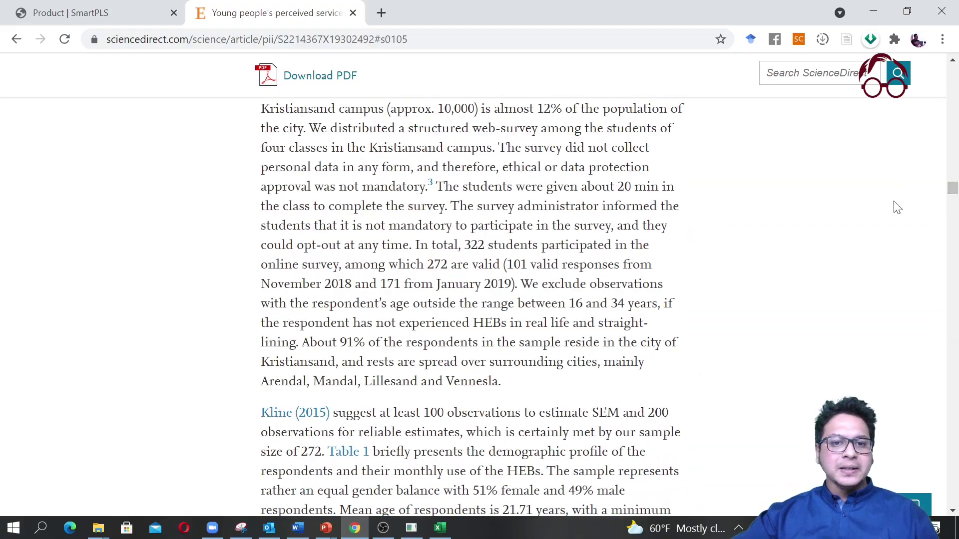
{"action": "scroll", "coordinate": [837, 250], "scroll_direction": "down", "scroll_amount": 9}
{"action": "scroll", "coordinate": [835, 251], "scroll_direction": "up", "scroll_amount": 4}
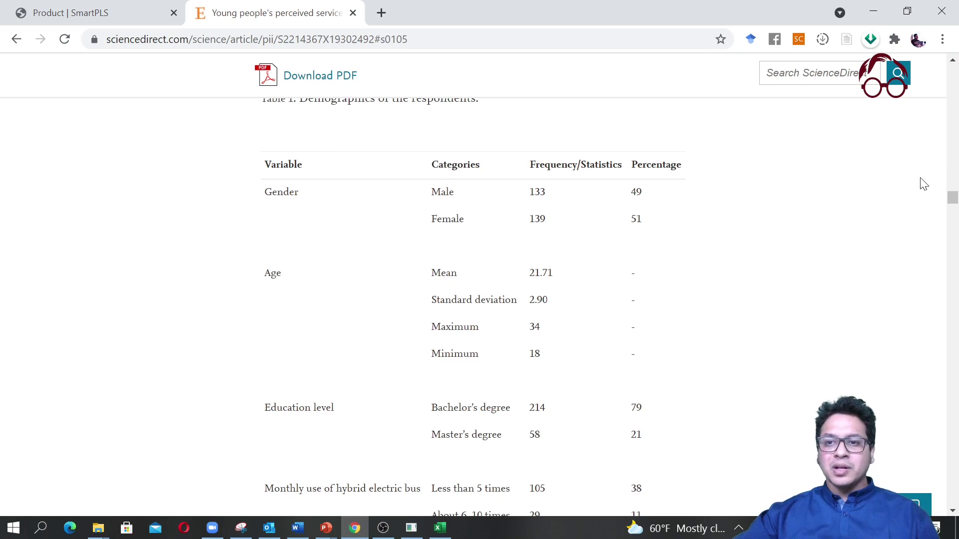
Step: Download the supplementary data spreadsheet from the article's Appendix C and open it in Excel
{"action": "left_click_drag", "start_coordinate": [953, 197], "coordinate": [952, 69]}
{"action": "scroll", "coordinate": [220, 307], "scroll_direction": "down", "scroll_amount": 3}
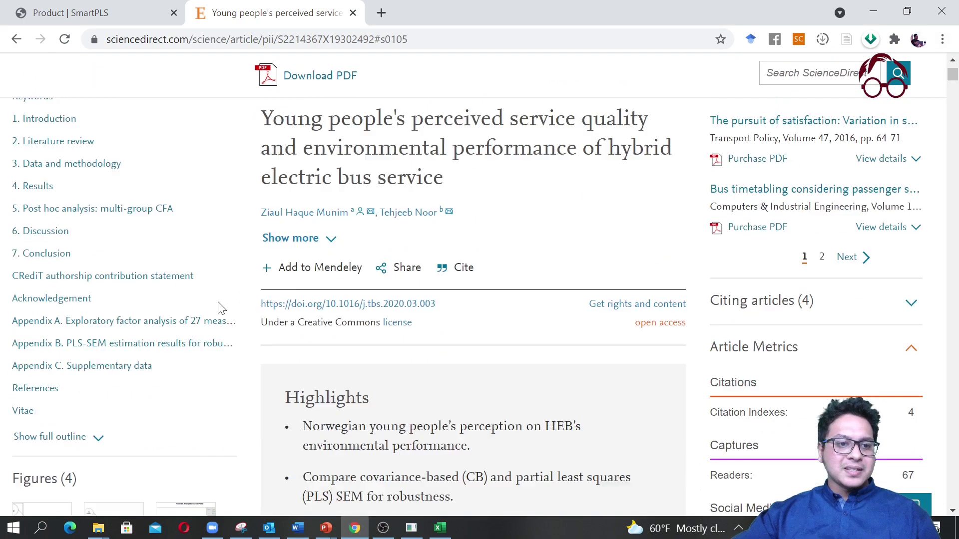
{"action": "scroll", "coordinate": [220, 307], "scroll_direction": "down", "scroll_amount": 1}
{"action": "left_click", "coordinate": [65, 306]}
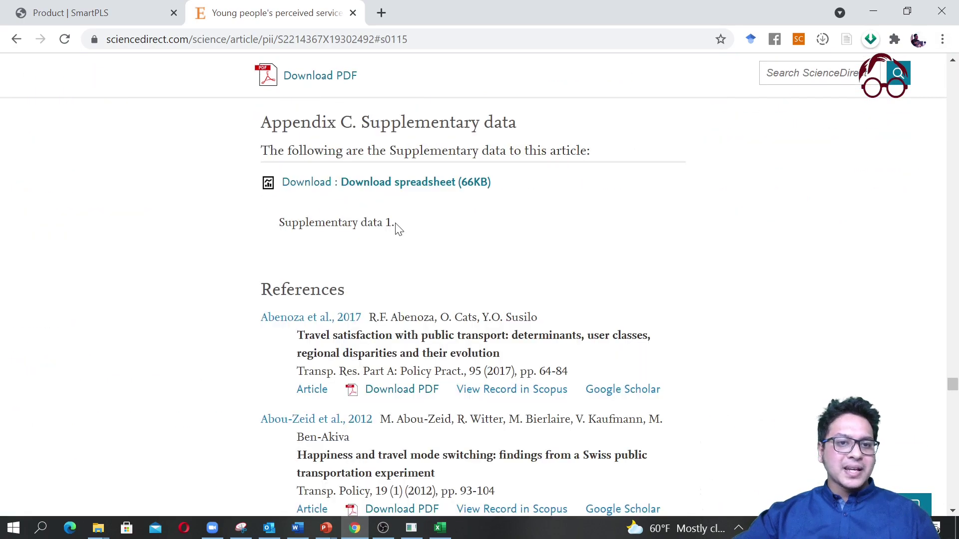
{"action": "left_click", "coordinate": [427, 182]}
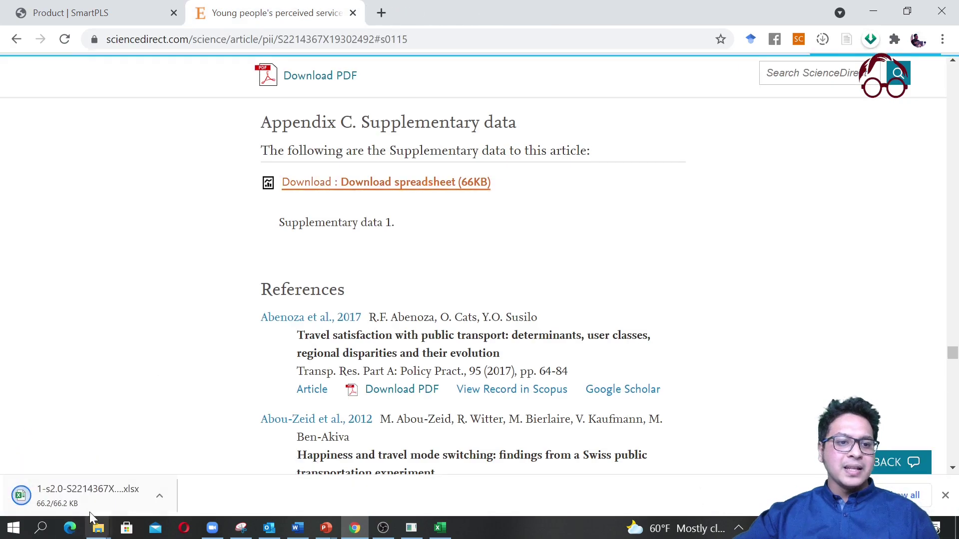
{"action": "left_click", "coordinate": [68, 502]}
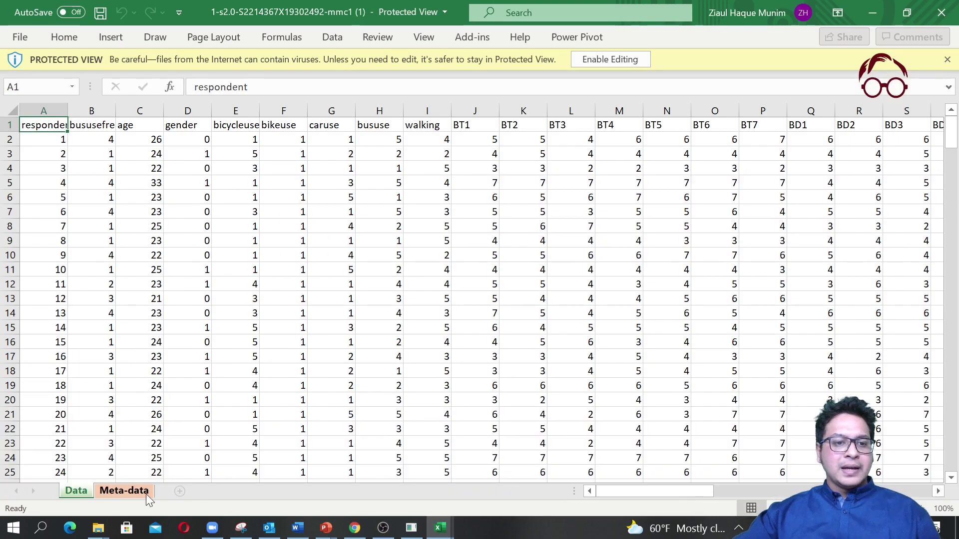
Step: Check how the gender variable is coded in the Meta-data sheet of the supplementary workbook
{"action": "left_click", "coordinate": [146, 494]}
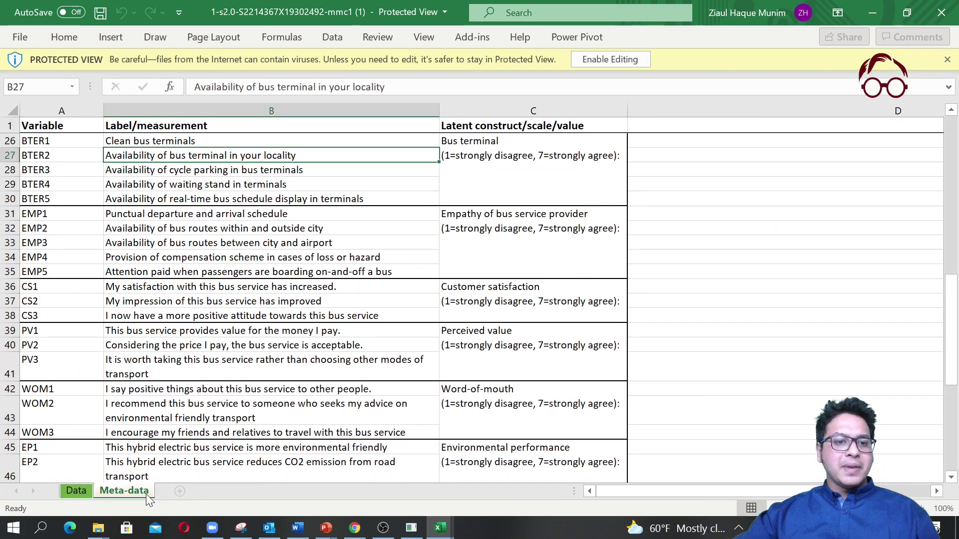
{"action": "scroll", "coordinate": [253, 223], "scroll_direction": "up", "scroll_amount": 9}
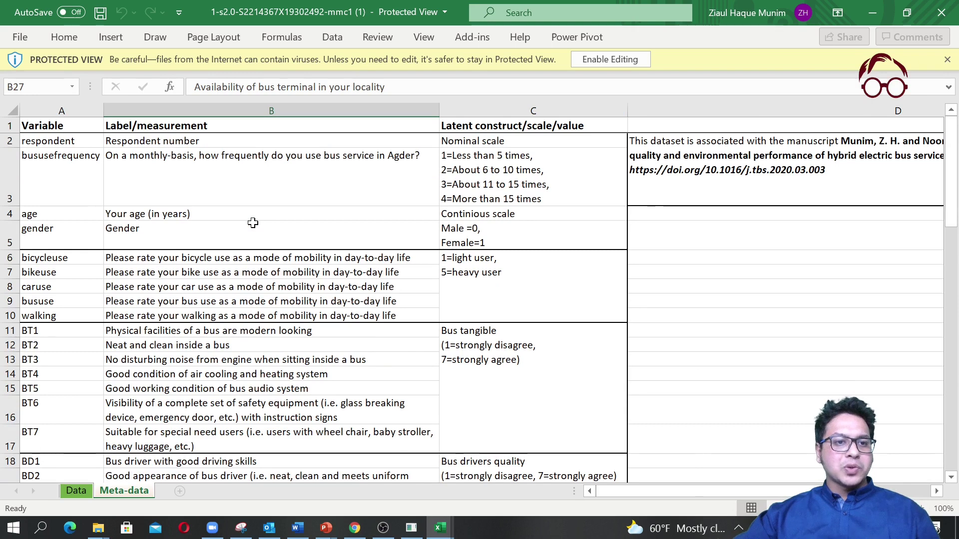
{"action": "left_click", "coordinate": [191, 231]}
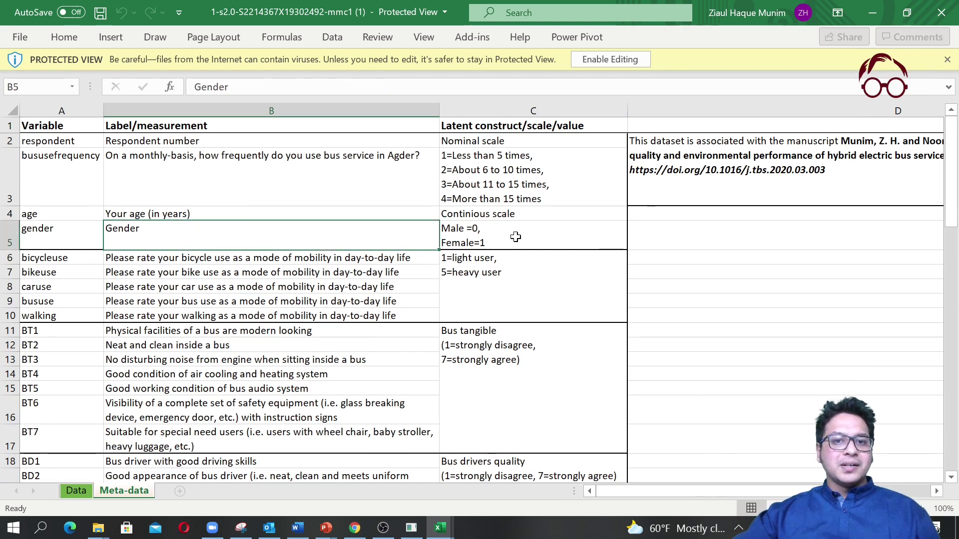
{"action": "left_click", "coordinate": [460, 236]}
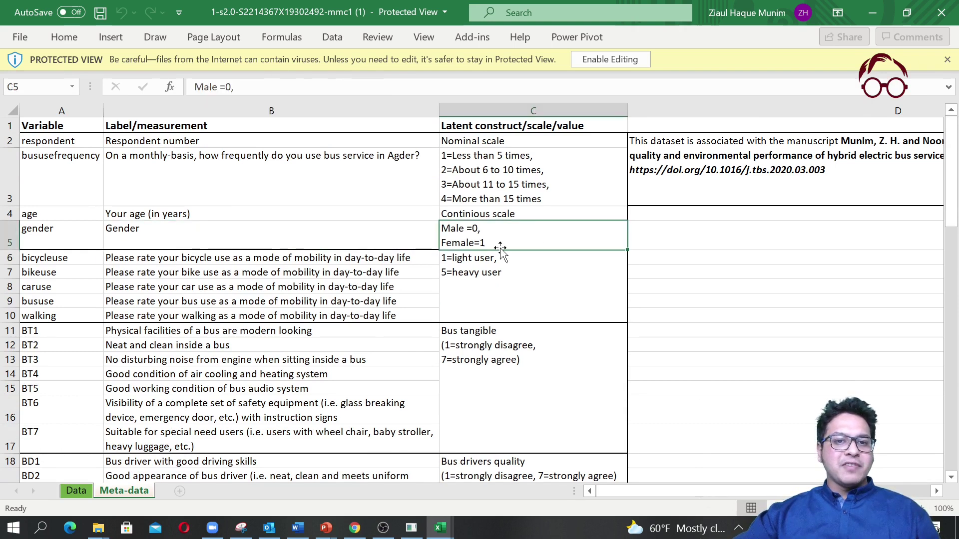
Step: Compare the Gender -> Life satisfaction result in SmartPLS with the gender coding in the supplementary workbook, and return to the report
{"action": "left_click", "coordinate": [872, 12]}
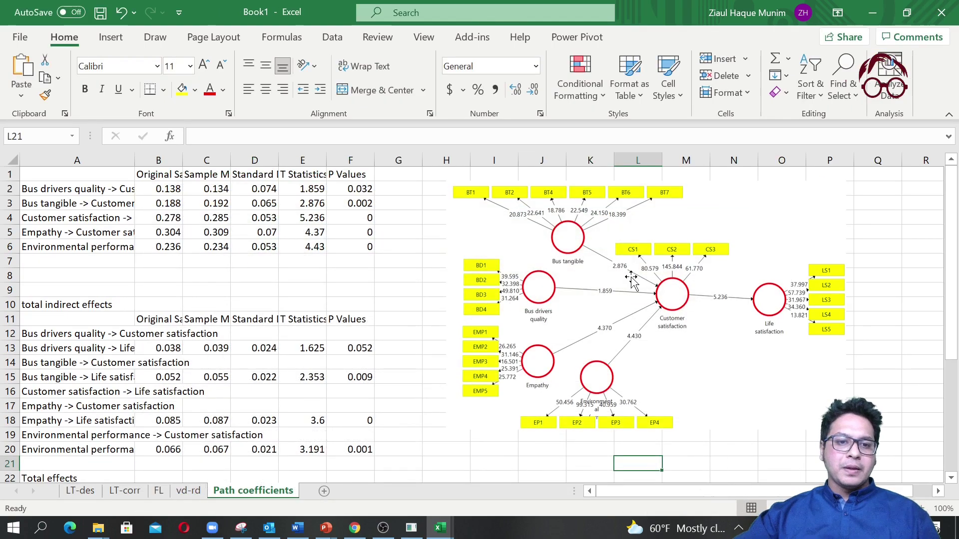
{"action": "left_click", "coordinate": [412, 528]}
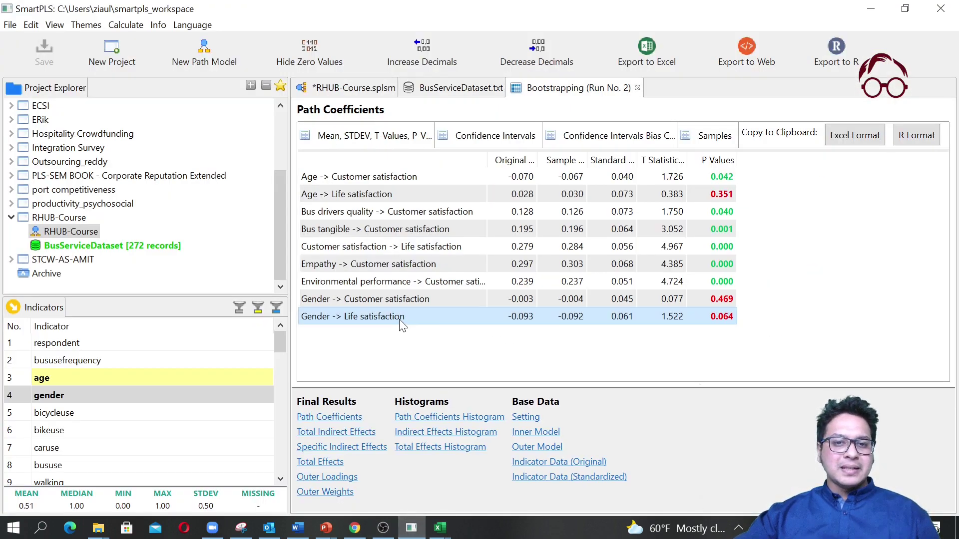
{"action": "left_click", "coordinate": [447, 531]}
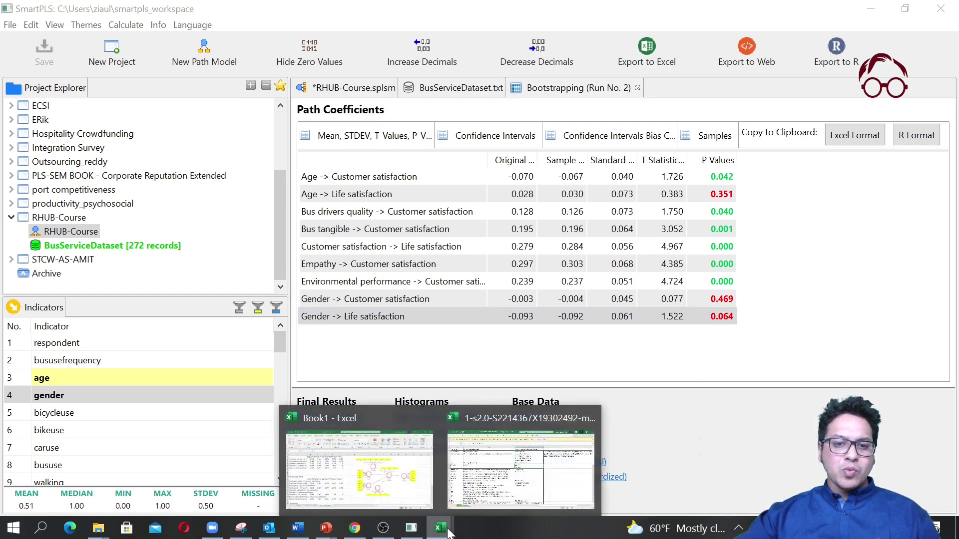
{"action": "left_click", "coordinate": [536, 447]}
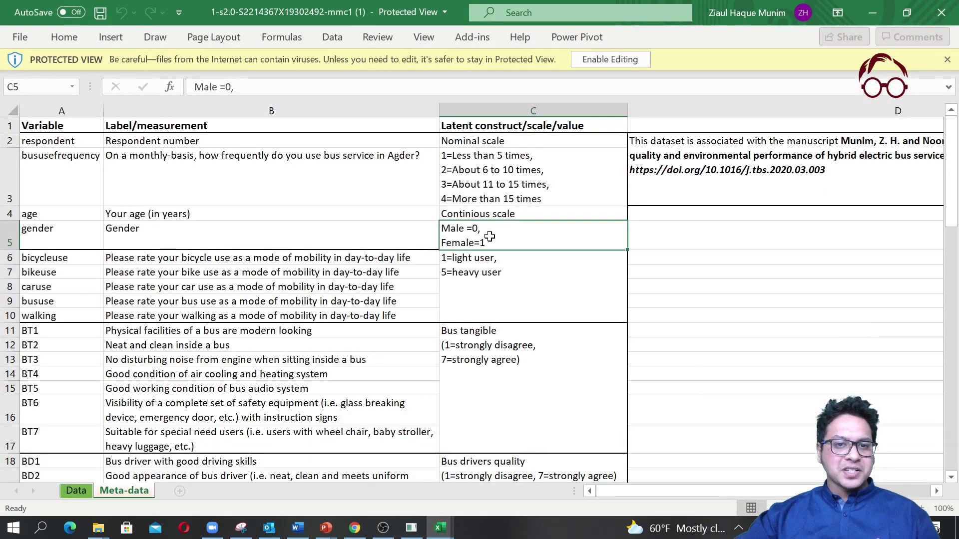
{"action": "left_click", "coordinate": [872, 13]}
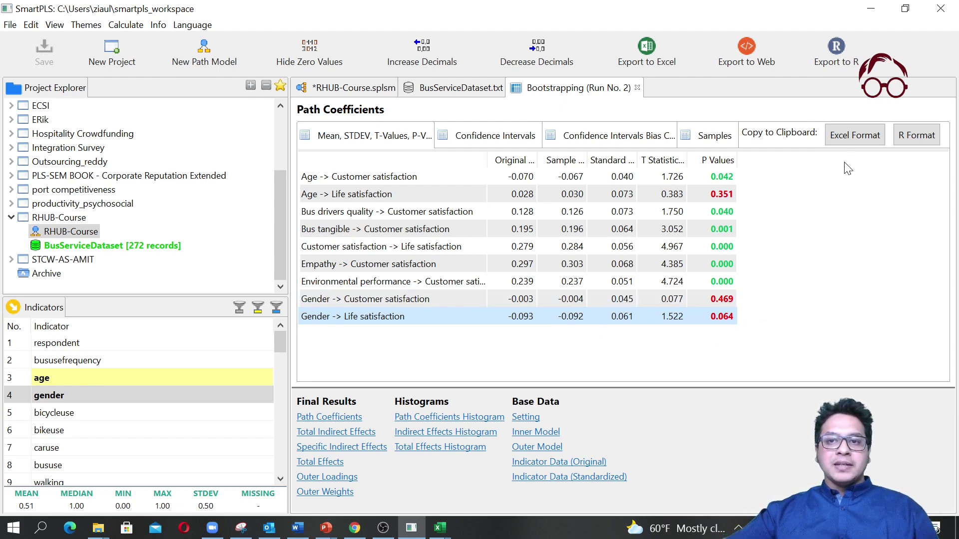
Step: Copy the path coefficients table in Excel format and paste it at cell A1 of a new sheet in the Book1 workbook
{"action": "left_click", "coordinate": [855, 135]}
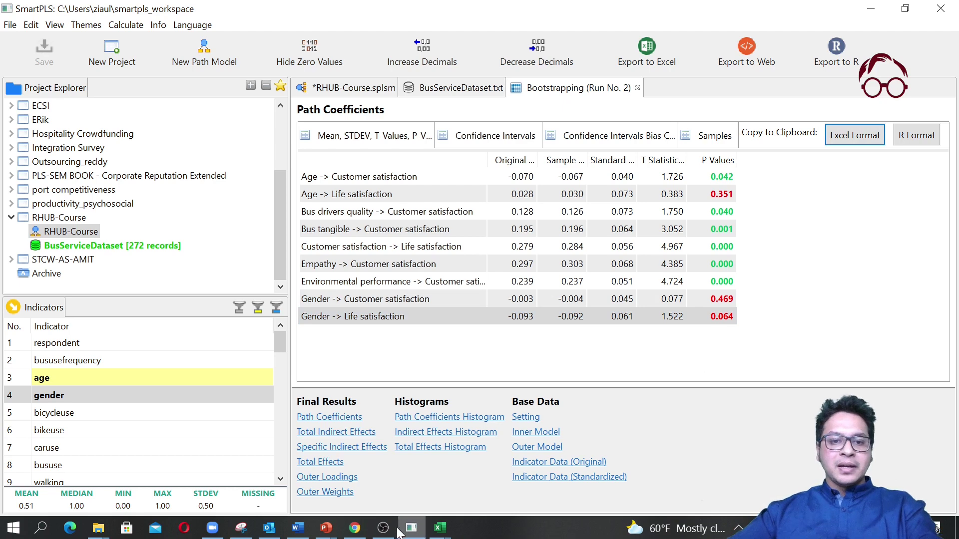
{"action": "mouse_move", "coordinate": [417, 534]}
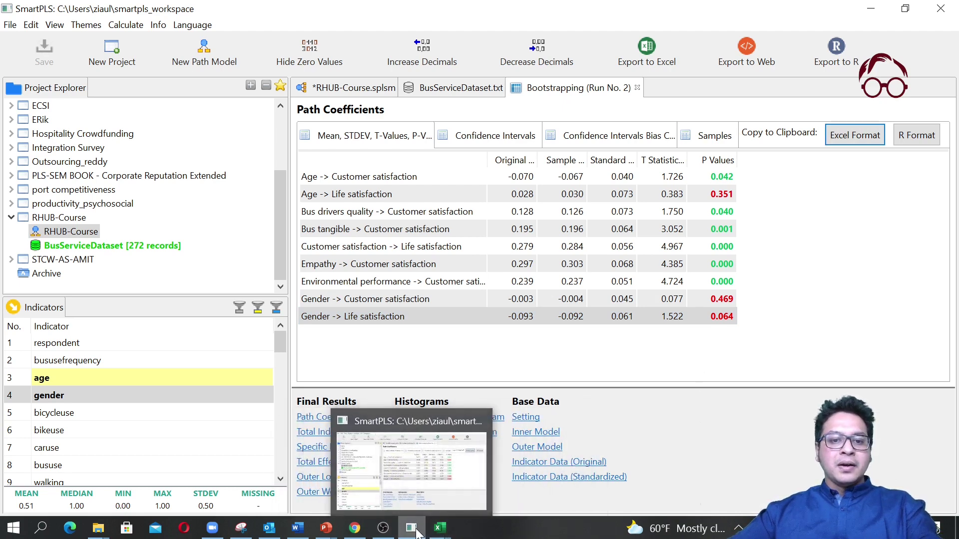
{"action": "left_click", "coordinate": [352, 400]}
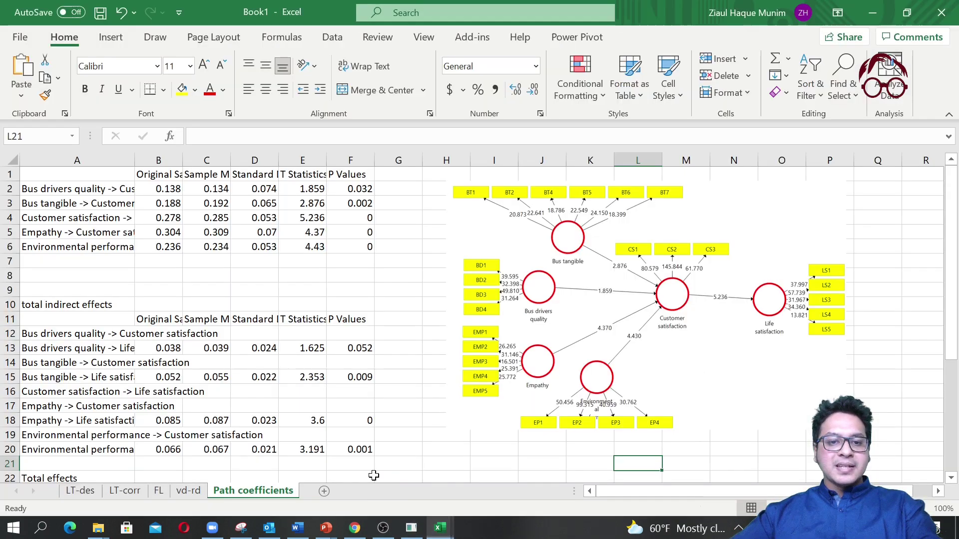
{"action": "left_click", "coordinate": [325, 492]}
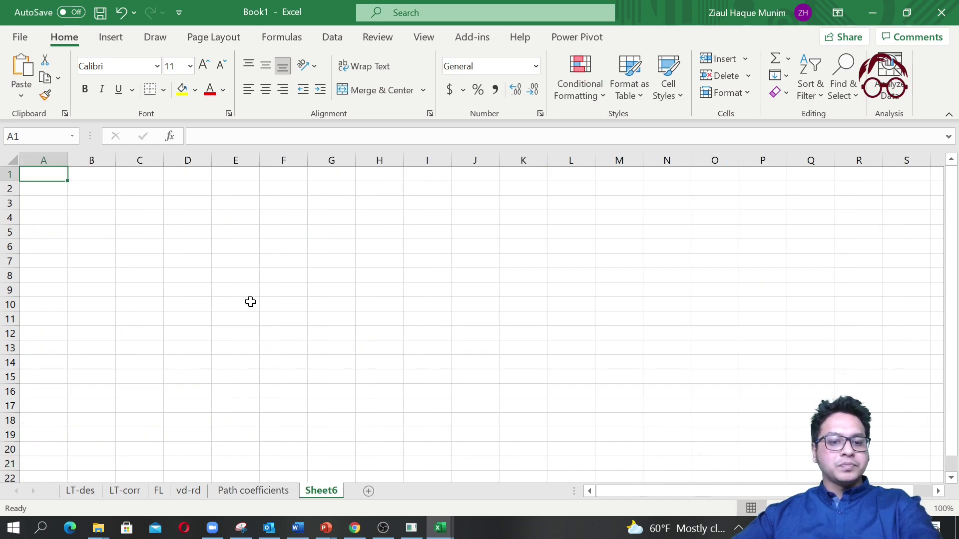
{"action": "key", "text": "ctrl+v"}
Step: Rename the new sheet holding the pasted path coefficients as cntrl
{"action": "left_click", "coordinate": [320, 479]}
{"action": "right_click", "coordinate": [327, 491]}
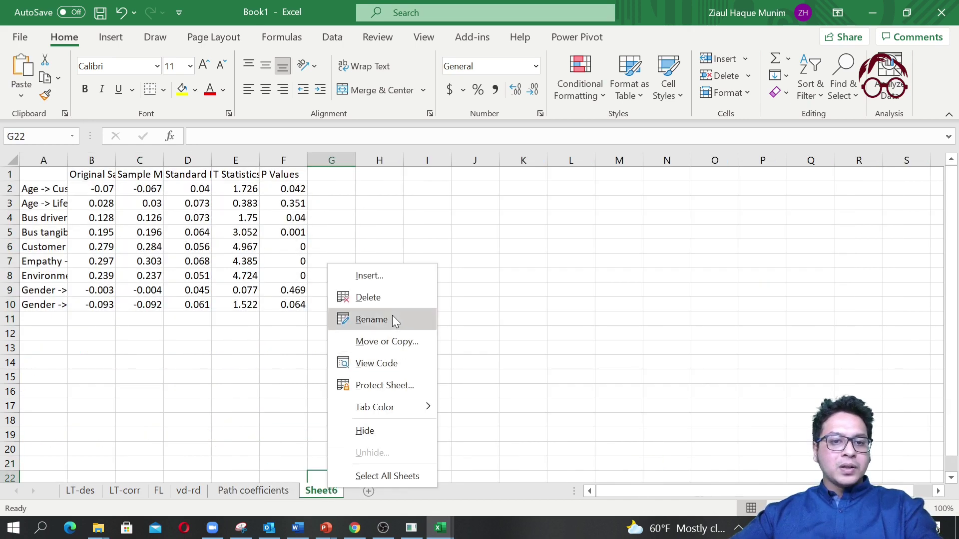
{"action": "left_click", "coordinate": [391, 316]}
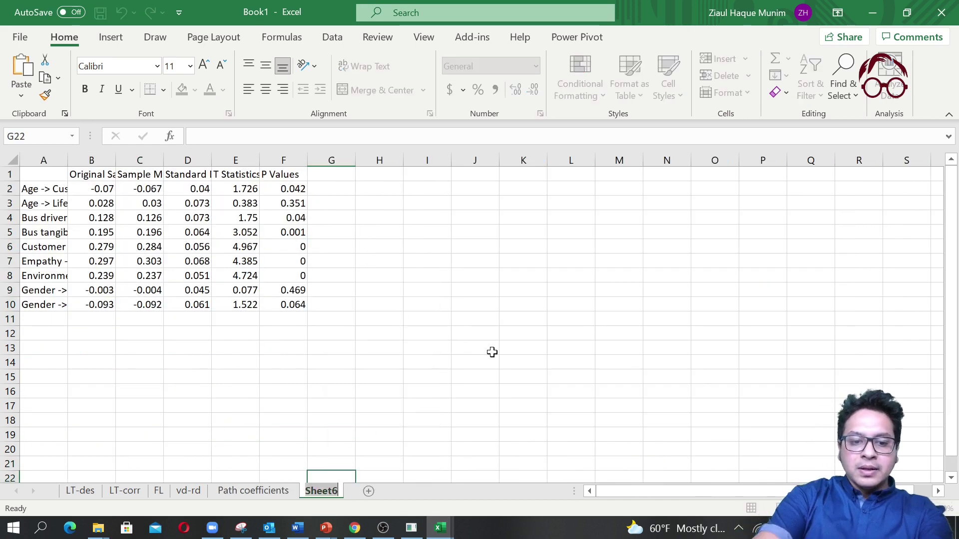
{"action": "type", "text": "cntrl"}
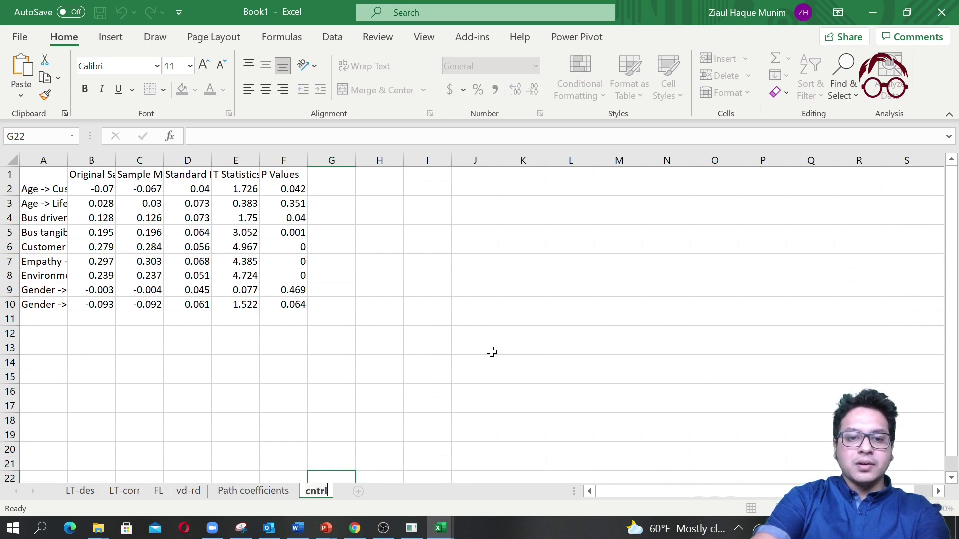
{"action": "key", "text": "Return"}
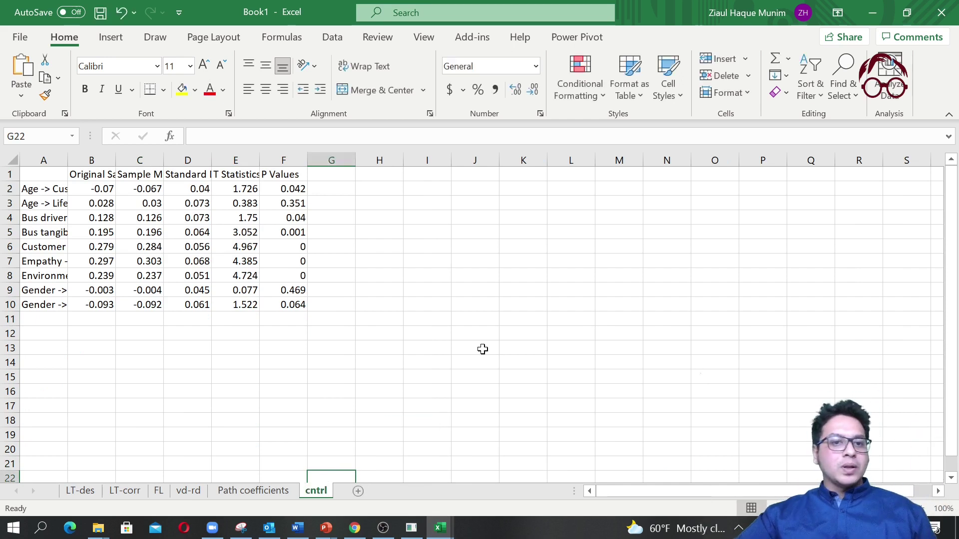
Step: Format the P Values in F2:F10 of the cntrl sheet to three decimal places
{"action": "left_click_drag", "start_coordinate": [299, 190], "coordinate": [300, 306]}
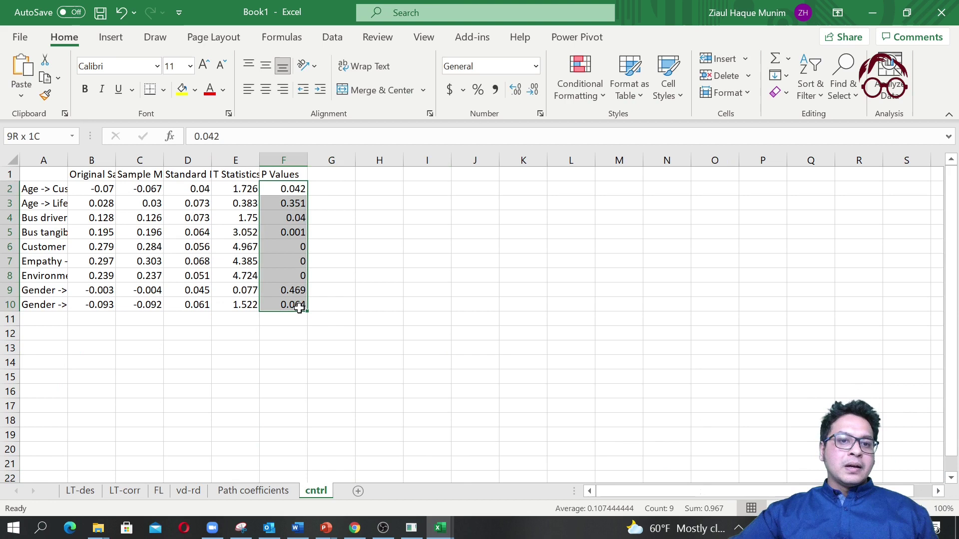
{"action": "left_click", "coordinate": [515, 90]}
{"action": "left_click", "coordinate": [532, 89]}
{"action": "left_click", "coordinate": [473, 349]}
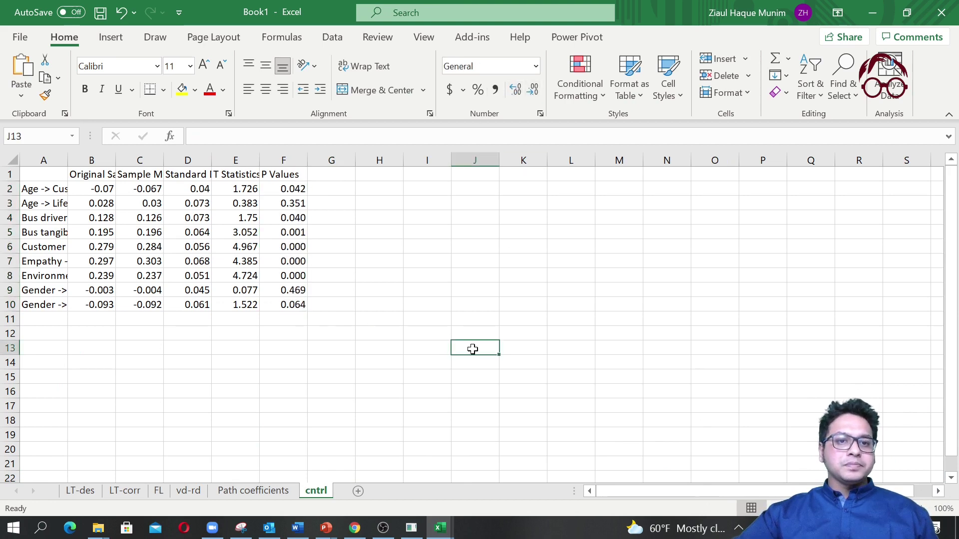
{"action": "left_click", "coordinate": [323, 360]}
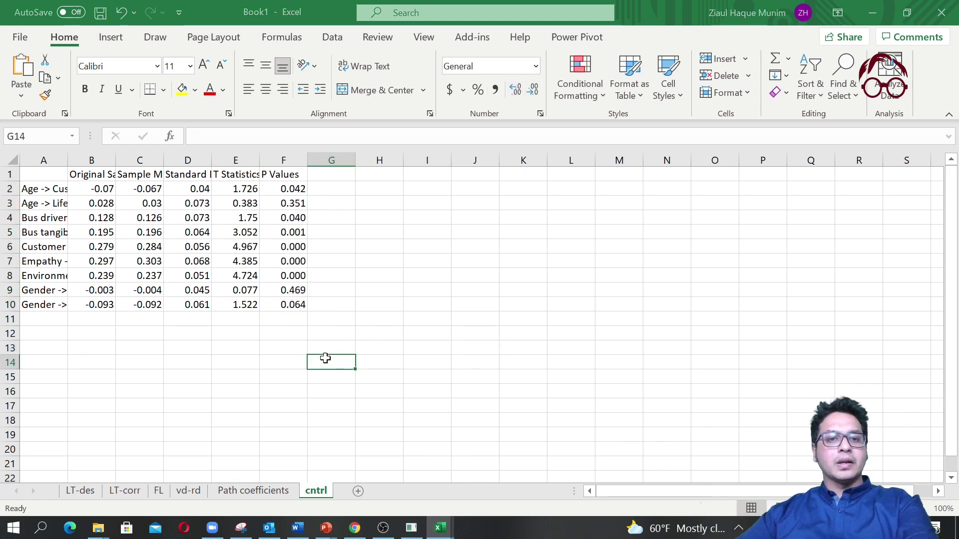
{"action": "key", "text": "ctrl+s"}
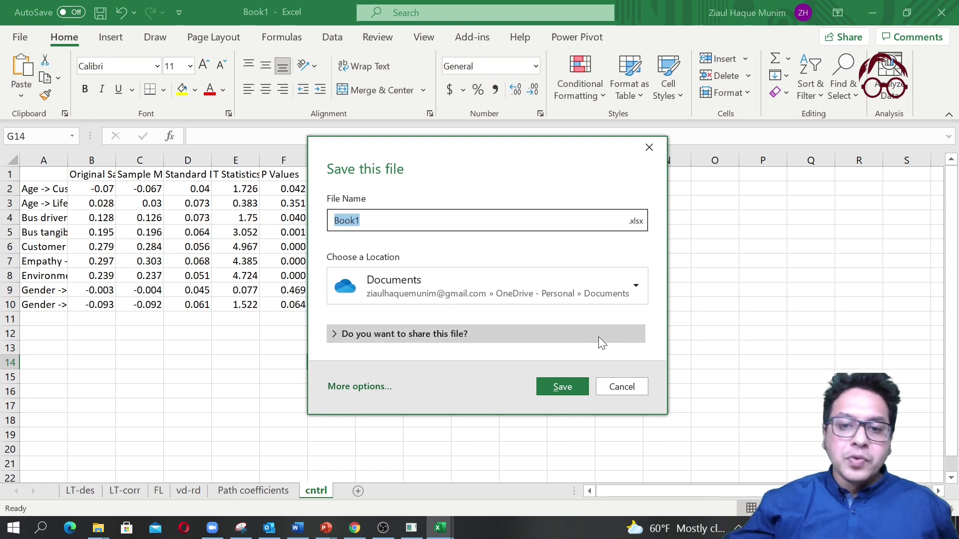
{"action": "left_click", "coordinate": [622, 387]}
{"action": "left_click", "coordinate": [283, 319]}
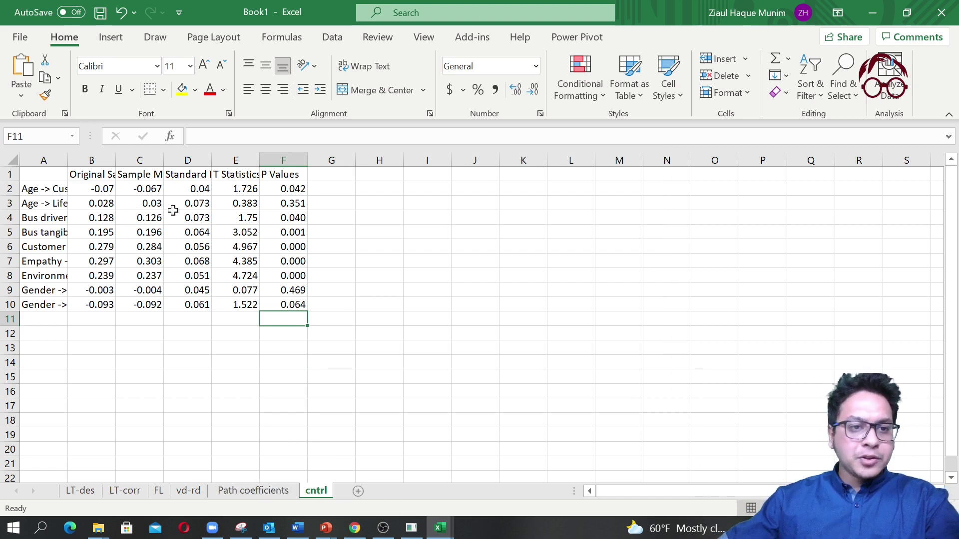
Step: Add a new blank sheet to the workbook and place it after the cntrl sheet
{"action": "left_click", "coordinate": [249, 490]}
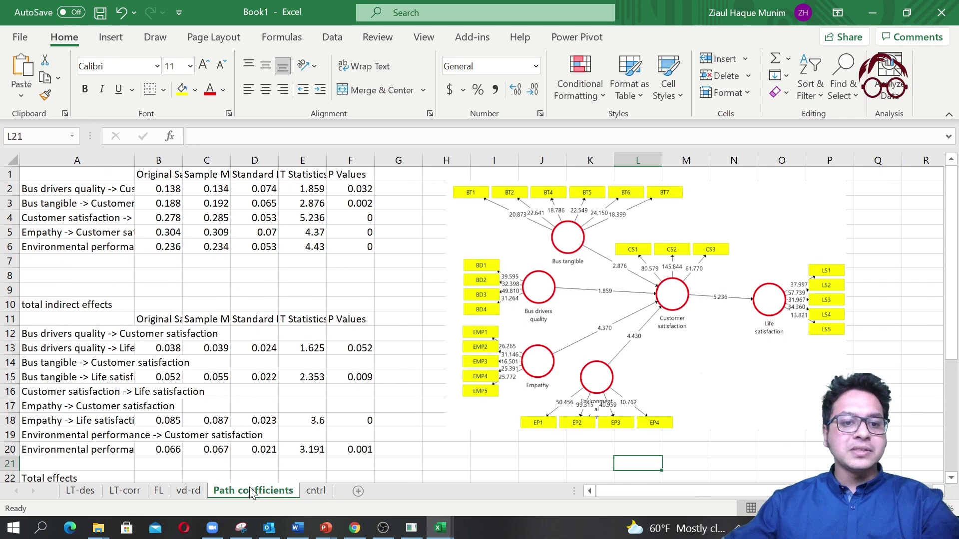
{"action": "left_click_drag", "start_coordinate": [94, 174], "coordinate": [356, 247]}
{"action": "key", "text": "ctrl+c"}
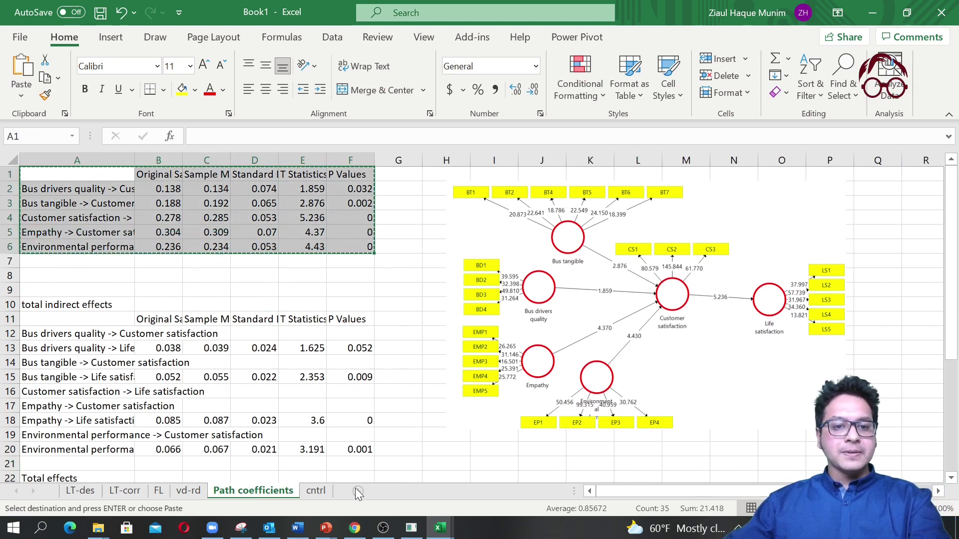
{"action": "left_click", "coordinate": [357, 491]}
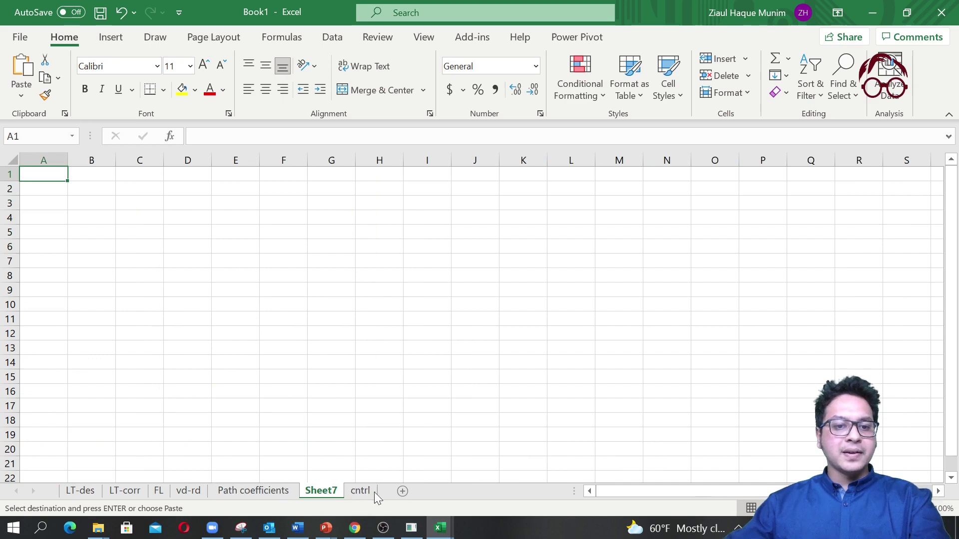
{"action": "left_click_drag", "start_coordinate": [400, 495], "coordinate": [399, 492]}
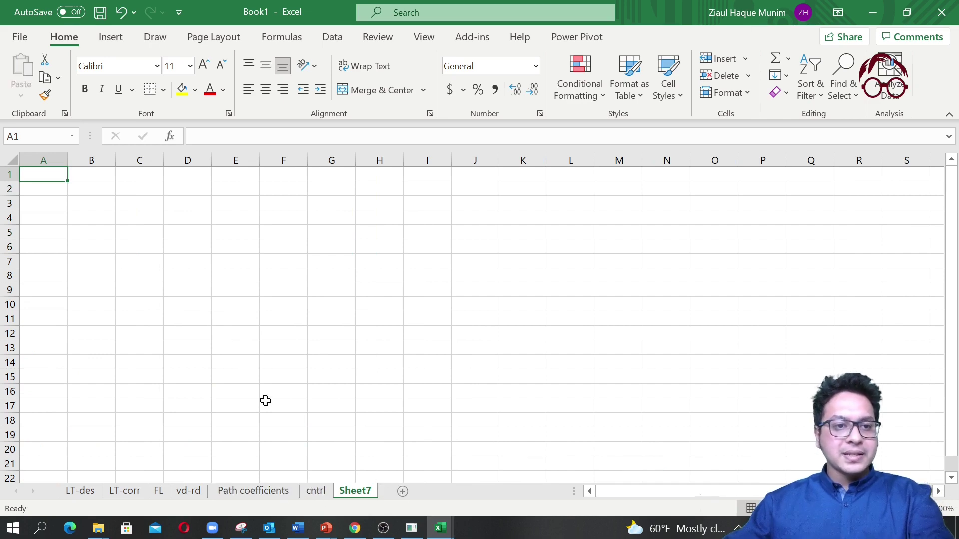
{"action": "left_click", "coordinate": [144, 233]}
{"action": "left_click", "coordinate": [152, 250]}
Step: Copy the first table, A1:F6, from the Path coefficients sheet and paste it at cell A1 of Sheet7
{"action": "left_click", "coordinate": [259, 491]}
{"action": "right_click", "coordinate": [179, 196]}
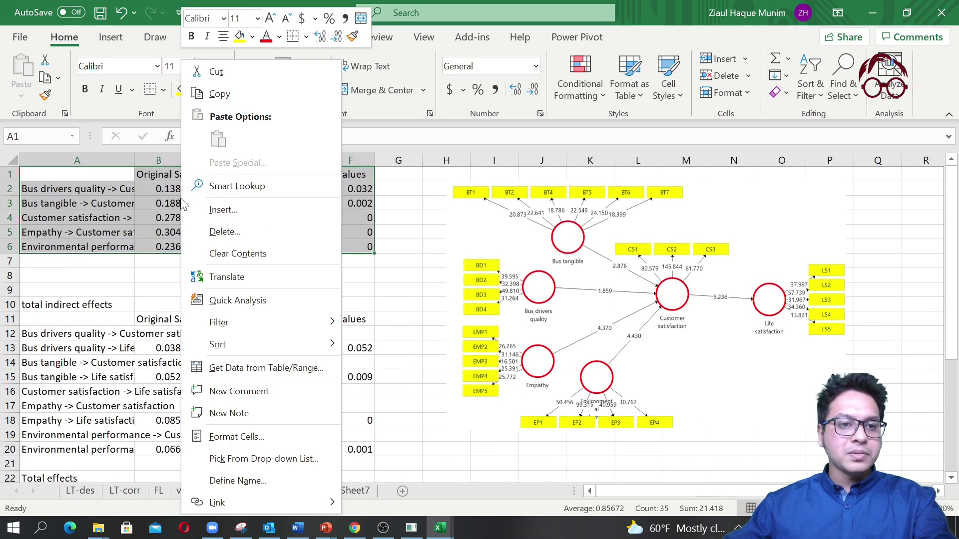
{"action": "left_click", "coordinate": [245, 95]}
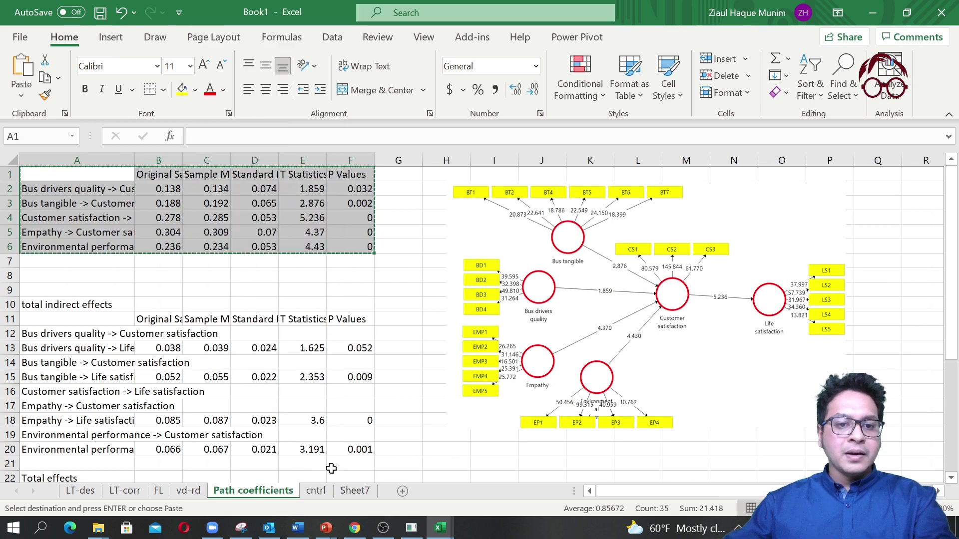
{"action": "left_click", "coordinate": [355, 491]}
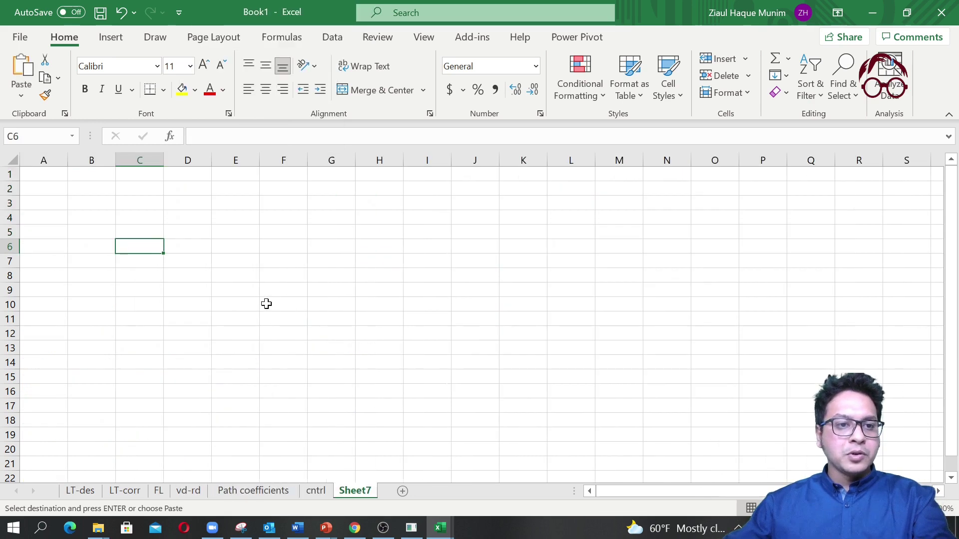
{"action": "left_click", "coordinate": [58, 173]}
{"action": "key", "text": "ctrl+v"}
{"action": "left_click", "coordinate": [188, 333]}
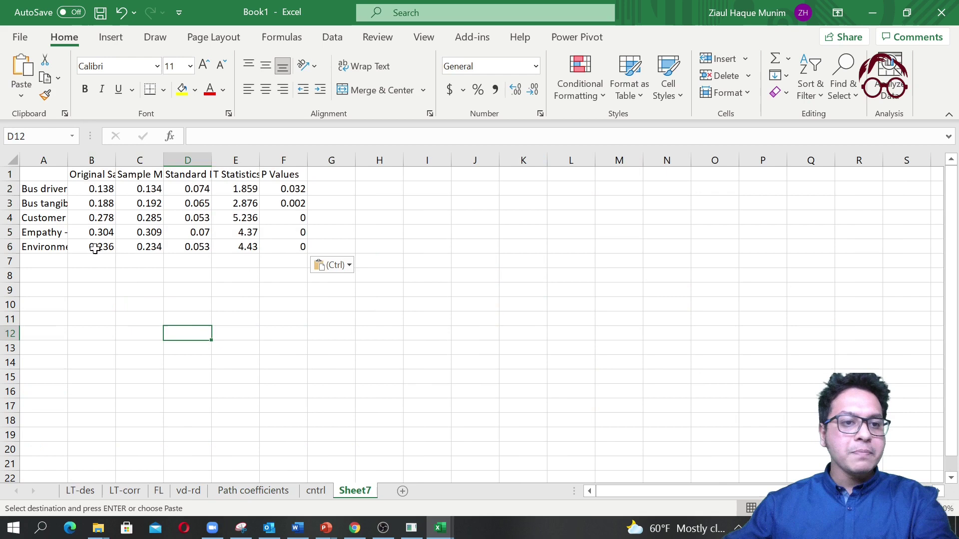
Step: Delete the Original Sample column in Sheet7 and widen column A to show the path names
{"action": "left_click", "coordinate": [75, 161]}
{"action": "right_click", "coordinate": [98, 166]}
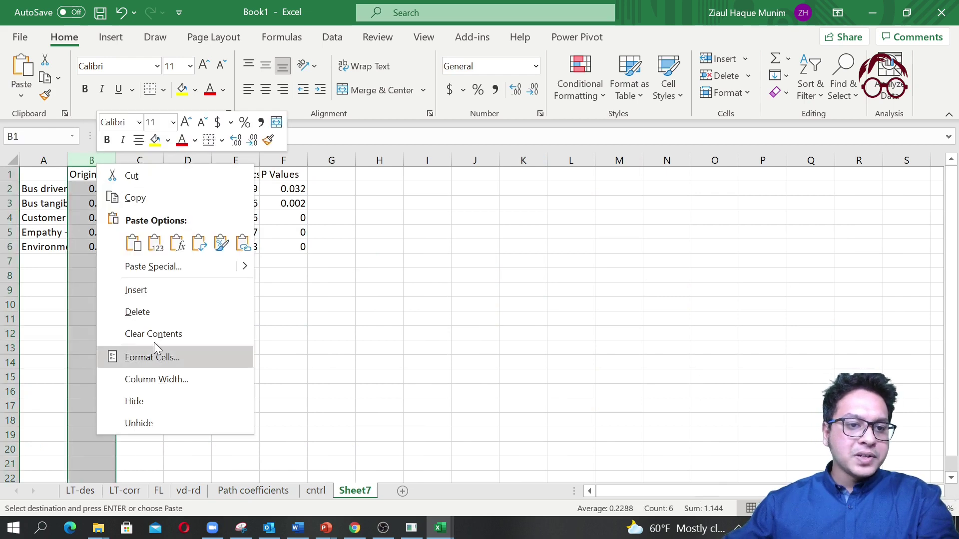
{"action": "left_click", "coordinate": [150, 313]}
{"action": "left_click_drag", "start_coordinate": [67, 160], "coordinate": [259, 161]}
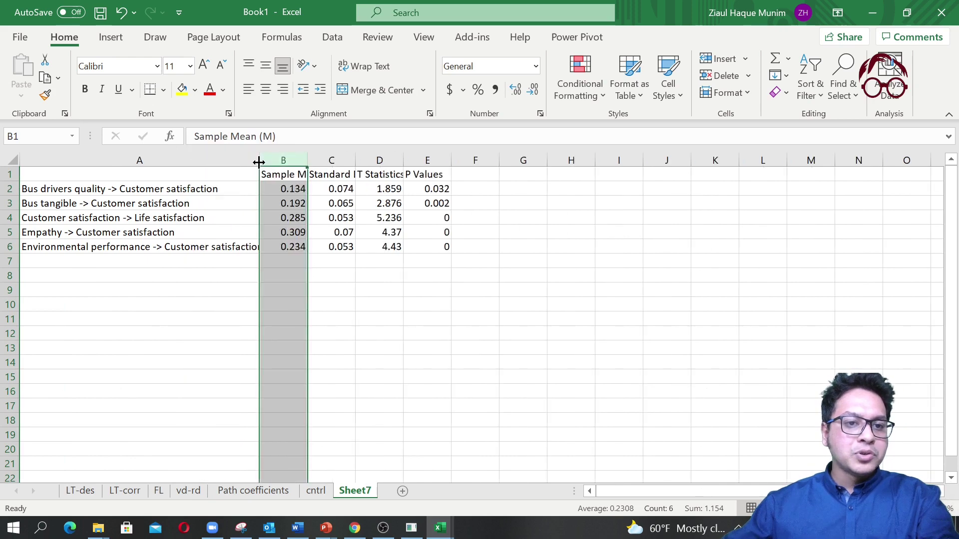
{"action": "left_click", "coordinate": [366, 294]}
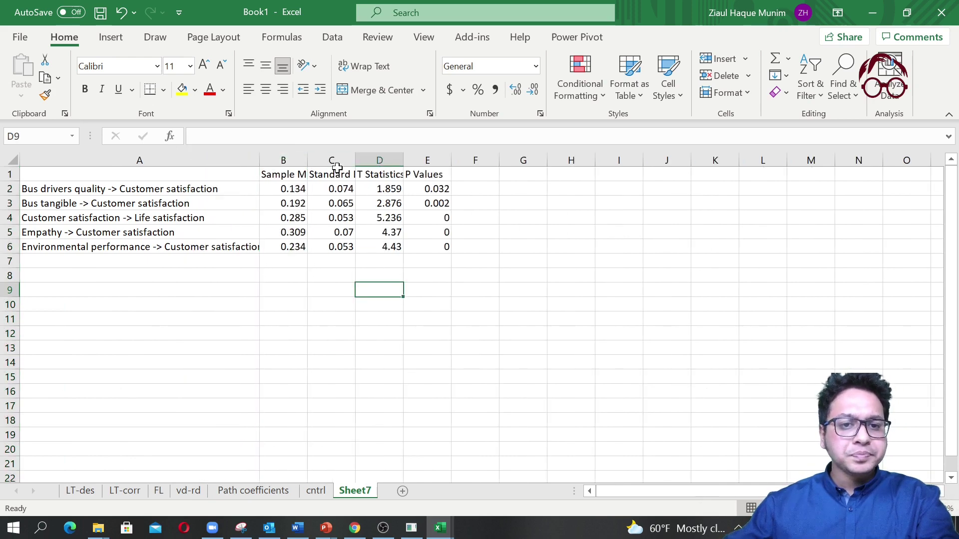
Step: Delete the T Statistics column from the table in Sheet7
{"action": "left_click", "coordinate": [382, 161]}
{"action": "right_click", "coordinate": [383, 161]}
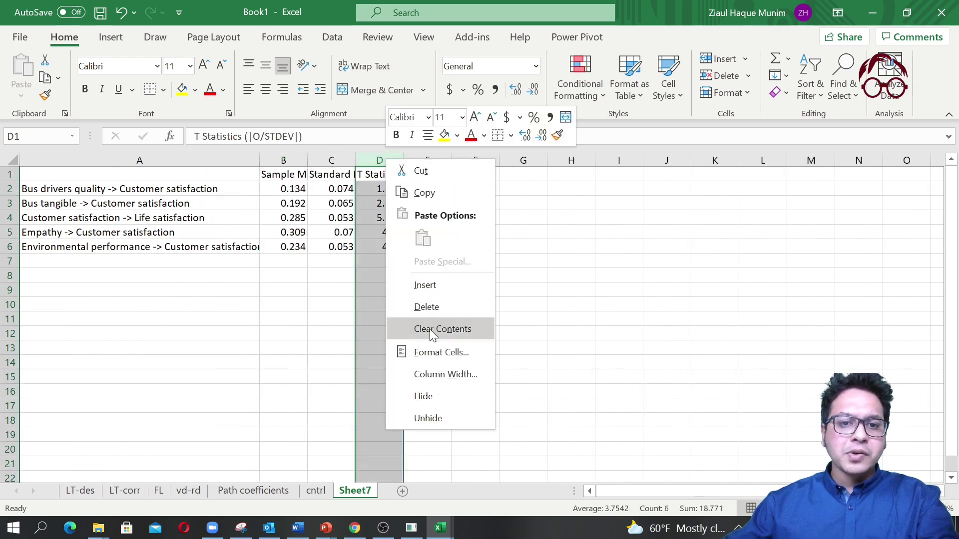
{"action": "left_click", "coordinate": [430, 307]}
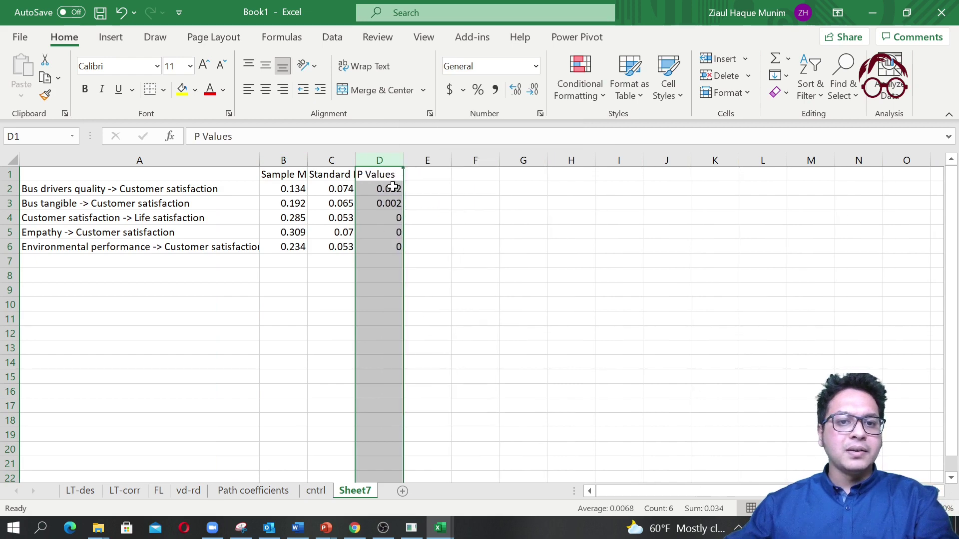
{"action": "left_click", "coordinate": [394, 188]}
{"action": "left_click_drag", "start_coordinate": [393, 187], "coordinate": [395, 248]}
{"action": "left_click", "coordinate": [314, 318]}
{"action": "left_click", "coordinate": [289, 189]}
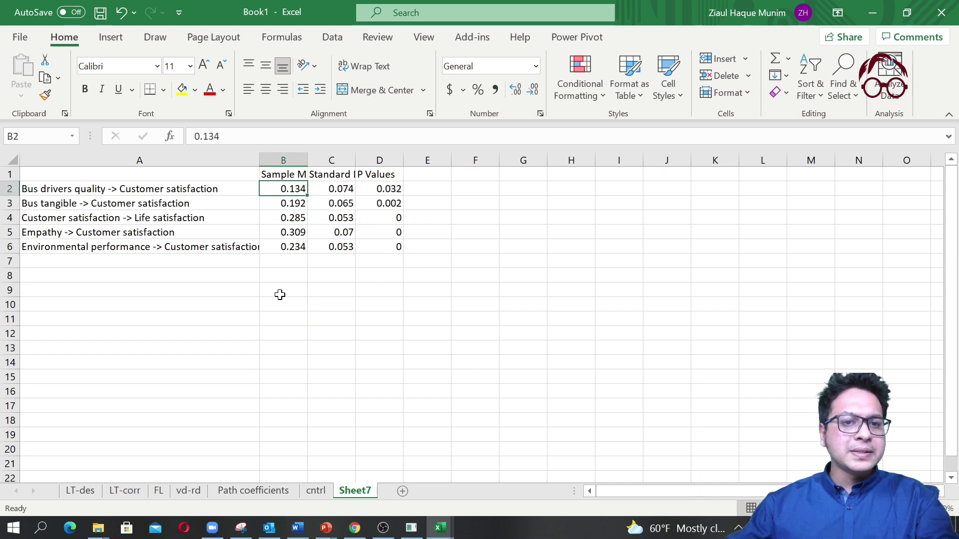
{"action": "left_click", "coordinate": [365, 190]}
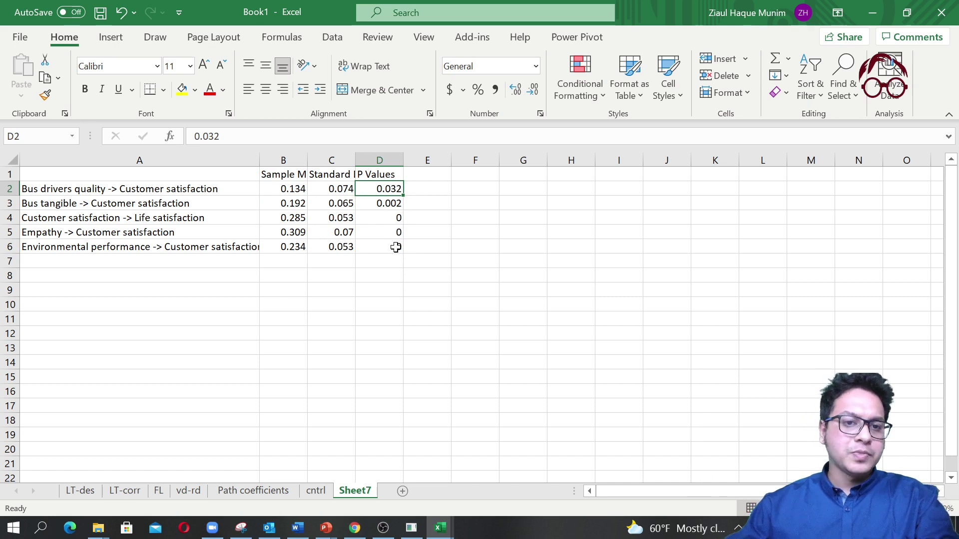
{"action": "double_click", "coordinate": [295, 188]}
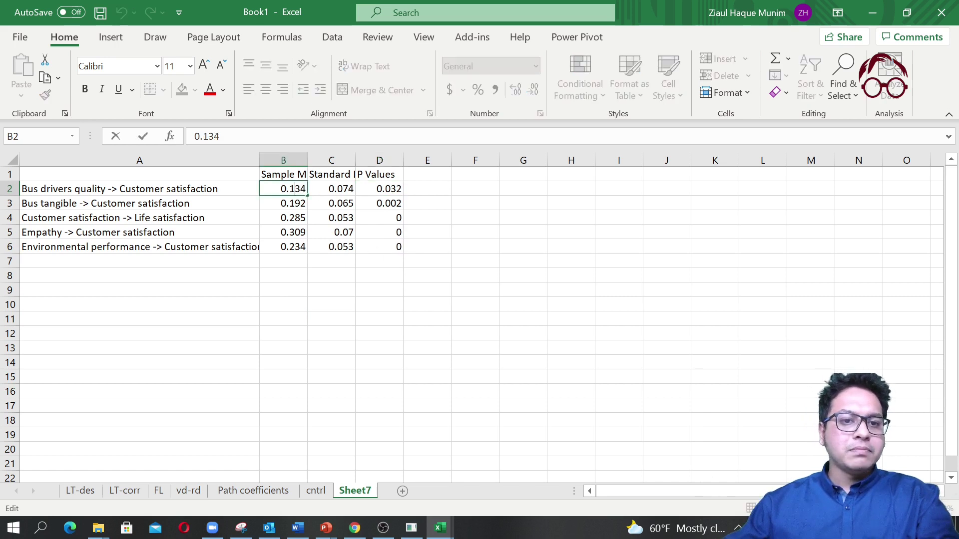
{"action": "left_click", "coordinate": [317, 313]}
Step: Insert a blank row above the table's header row in Sheet7
{"action": "left_click", "coordinate": [9, 175]}
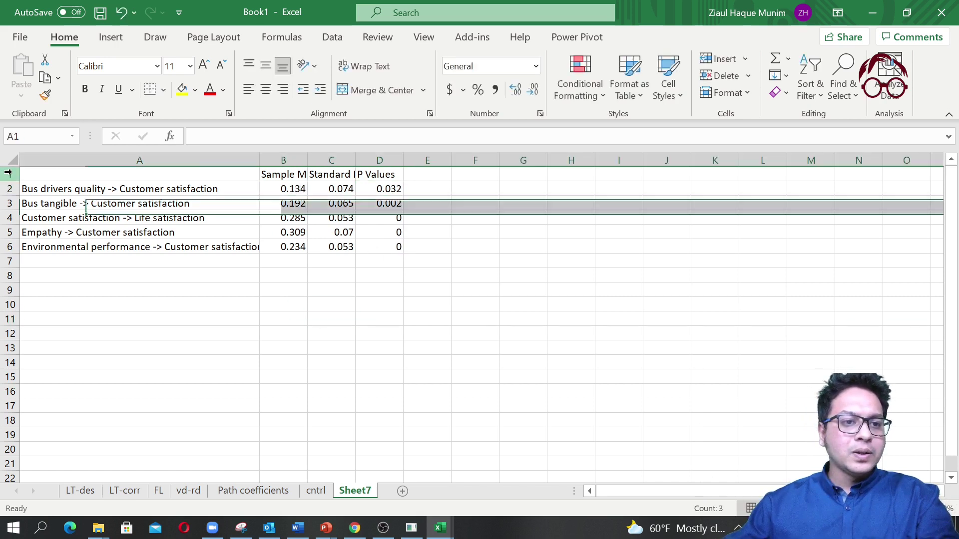
{"action": "right_click", "coordinate": [9, 174]}
{"action": "left_click", "coordinate": [74, 300]}
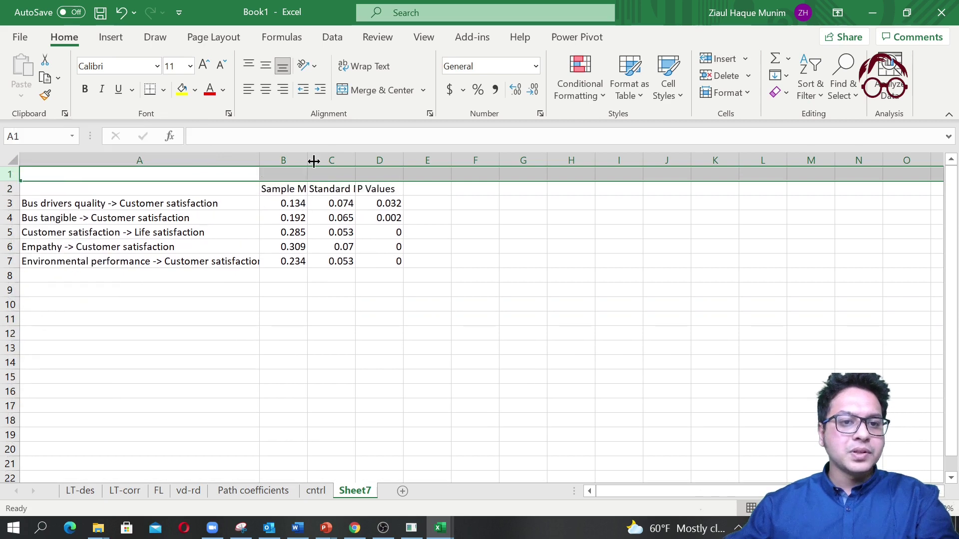
Step: Merge and center B1:D1 above the coefficient columns and label it Model 1
{"action": "left_click", "coordinate": [286, 173]}
{"action": "left_click_drag", "start_coordinate": [286, 172], "coordinate": [376, 174]}
{"action": "left_click", "coordinate": [363, 90]}
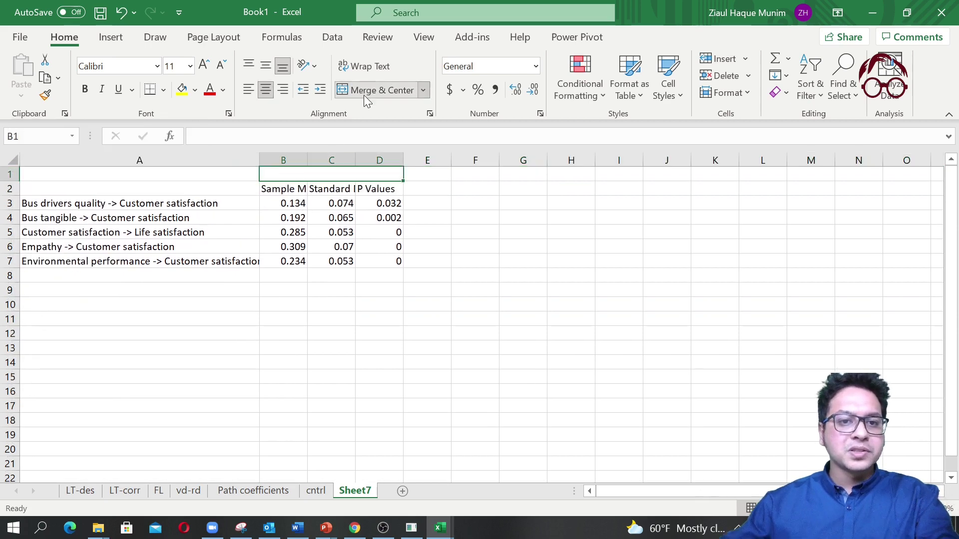
{"action": "type", "text": "Model 1"}
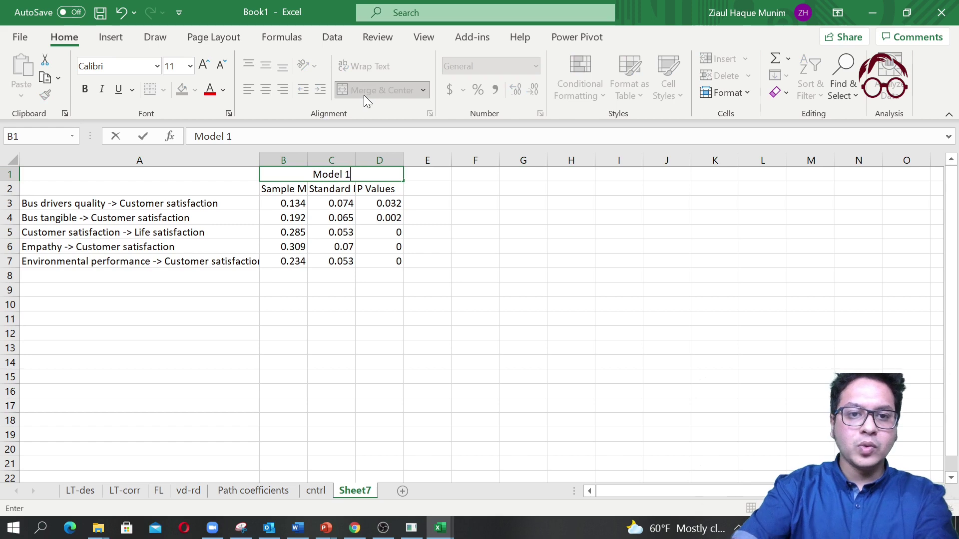
{"action": "key", "text": "Return"}
{"action": "left_click", "coordinate": [386, 334]}
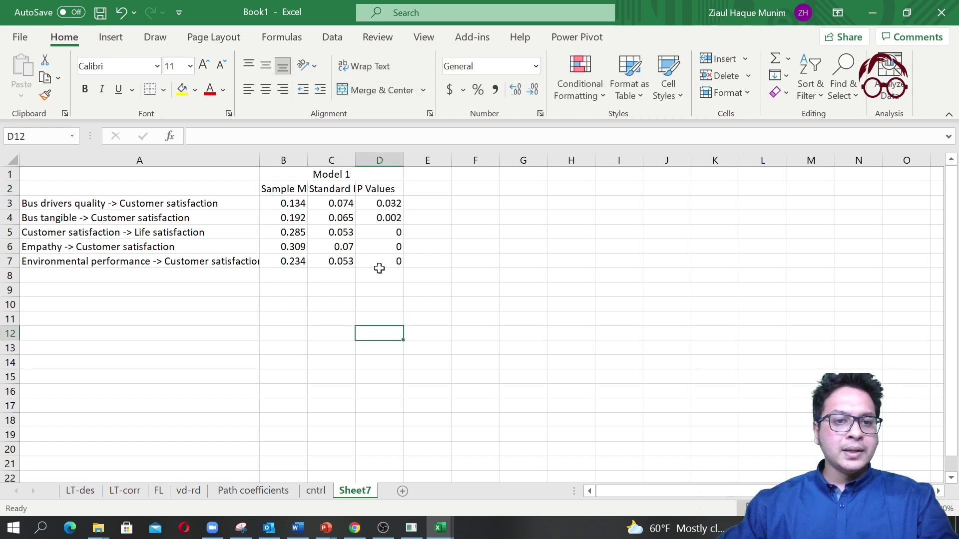
Step: Merge and center E1:G1 beside the first model heading and label it Model 2
{"action": "left_click_drag", "start_coordinate": [432, 177], "coordinate": [502, 173]}
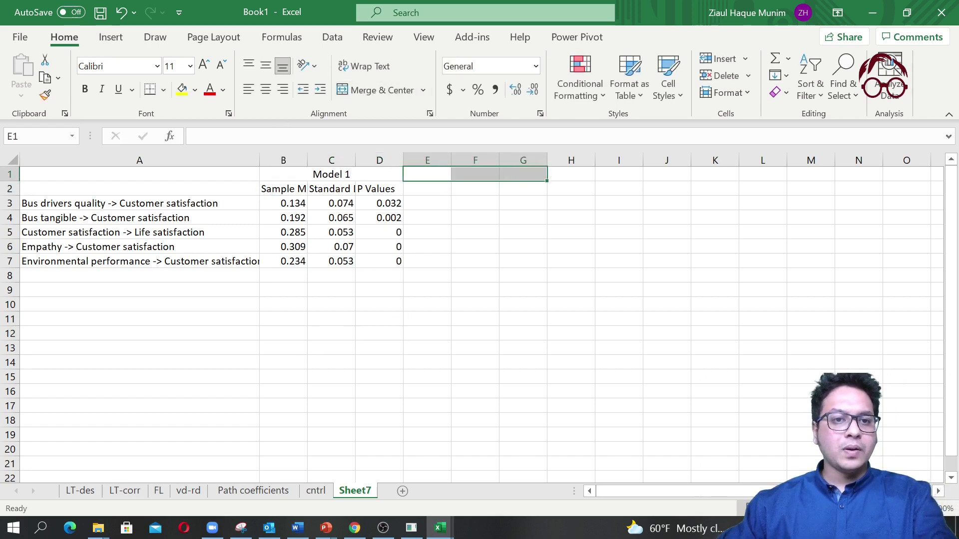
{"action": "left_click", "coordinate": [375, 96]}
{"action": "type", "text": "Model 2"}
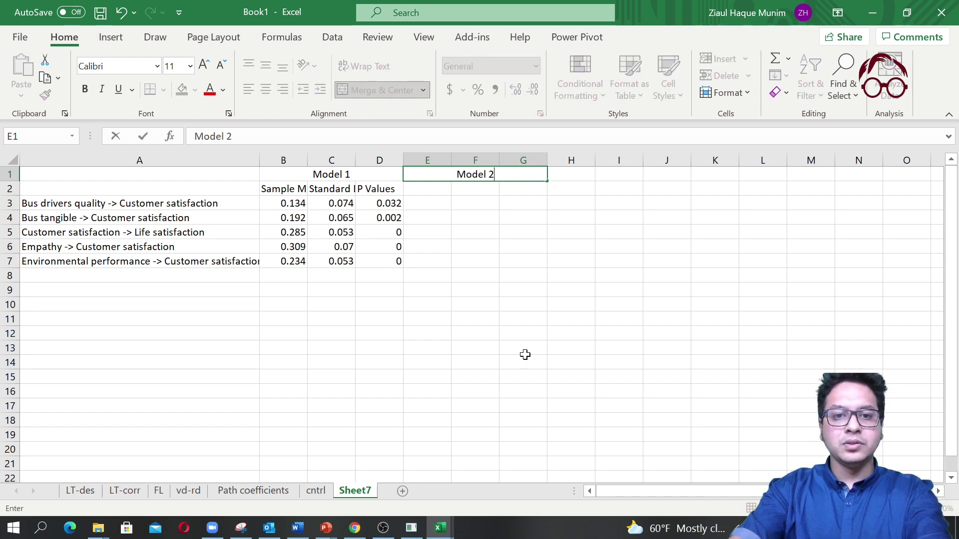
{"action": "key", "text": "Return"}
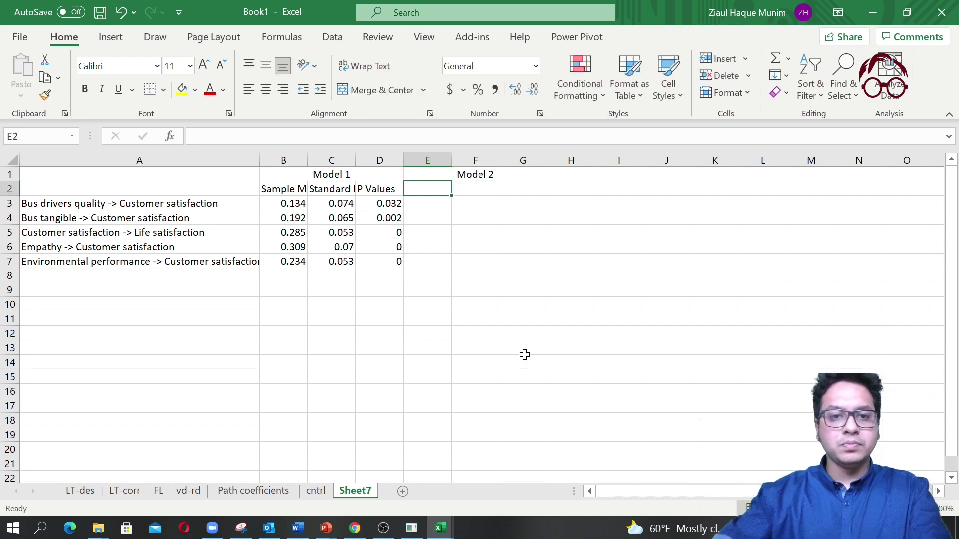
Step: Widen column A on the cntrl sheet to make the path names readable
{"action": "left_click", "coordinate": [323, 491]}
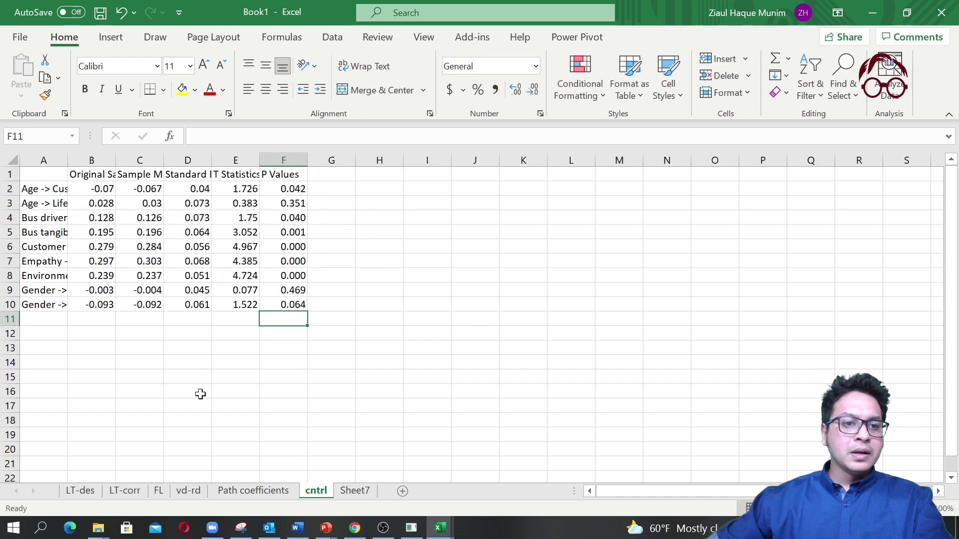
{"action": "left_click", "coordinate": [199, 392]}
{"action": "left_click_drag", "start_coordinate": [71, 161], "coordinate": [174, 161]}
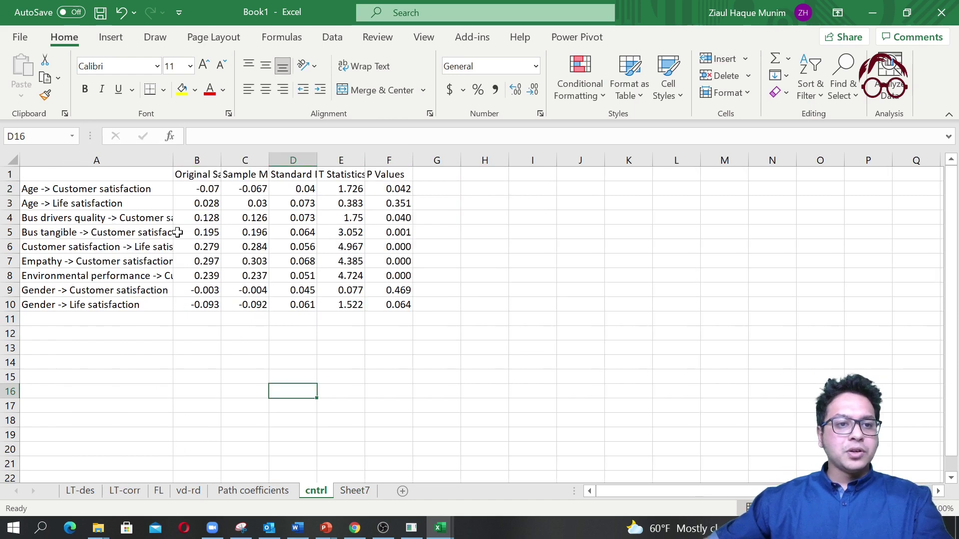
Step: Copy the Sample Mean and Standard Deviation values of the five main paths from the cntrl sheet into Sheet7 at E3 under Model 2
{"action": "left_click", "coordinate": [150, 373]}
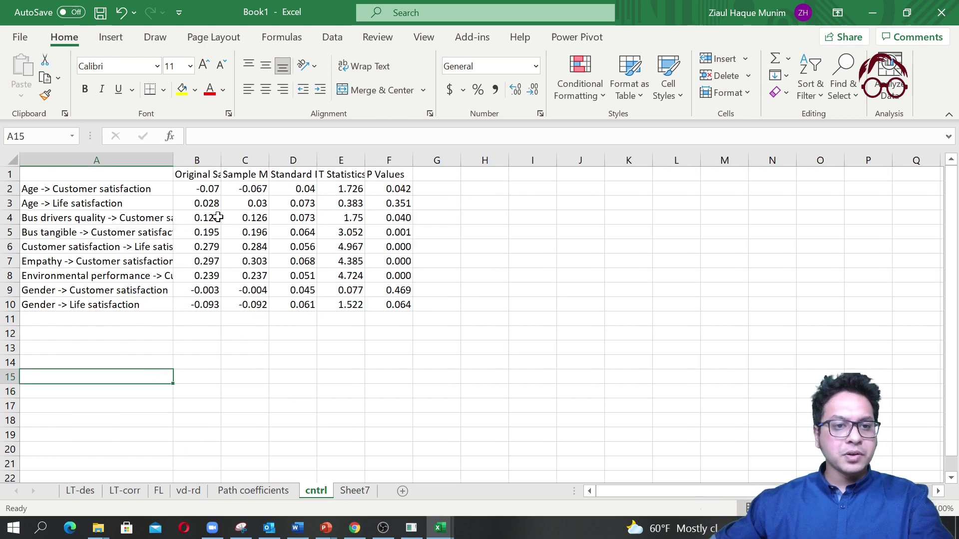
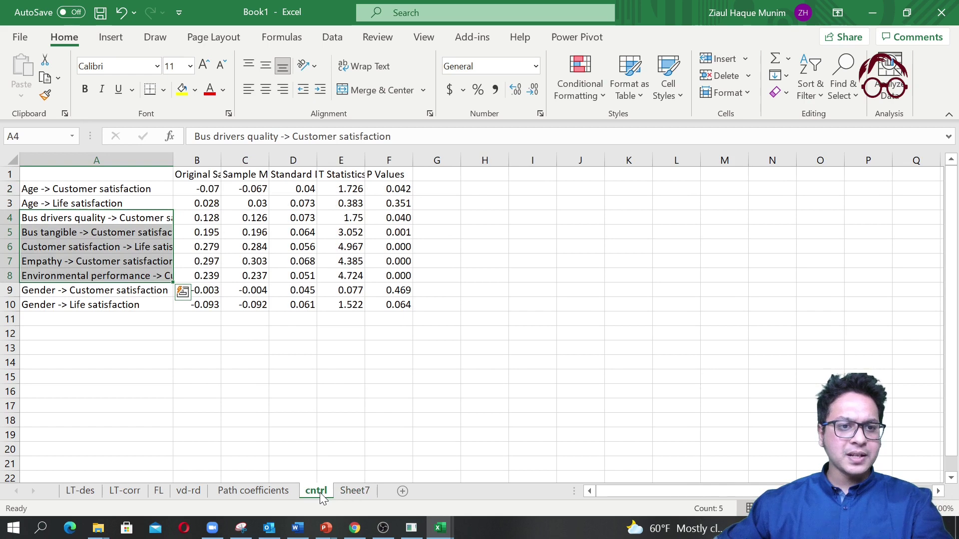
{"action": "left_click", "coordinate": [352, 494]}
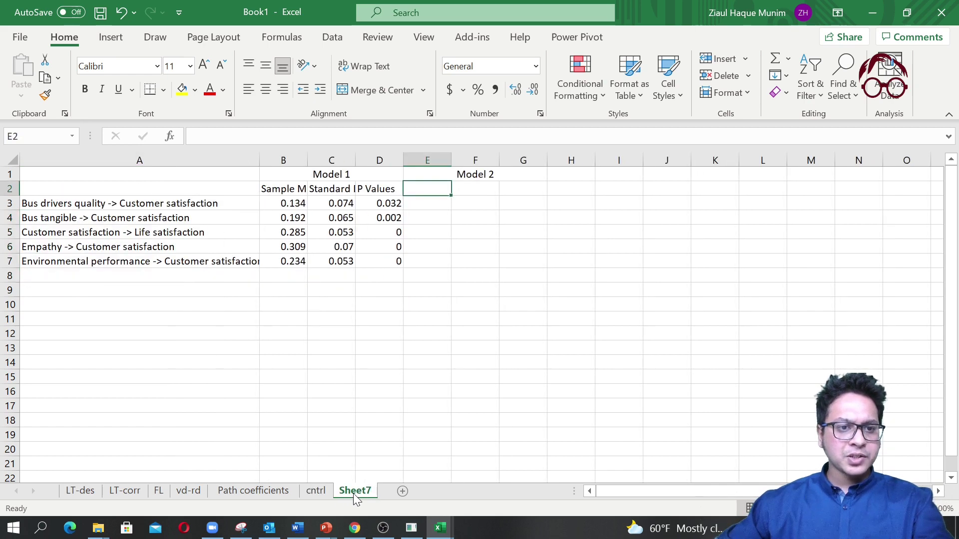
{"action": "left_click", "coordinate": [295, 491]}
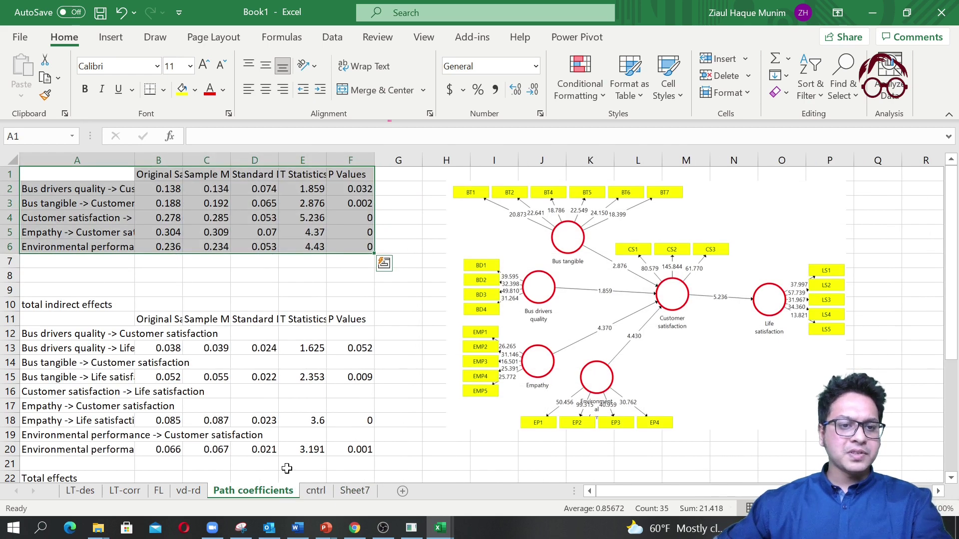
{"action": "left_click", "coordinate": [326, 490]}
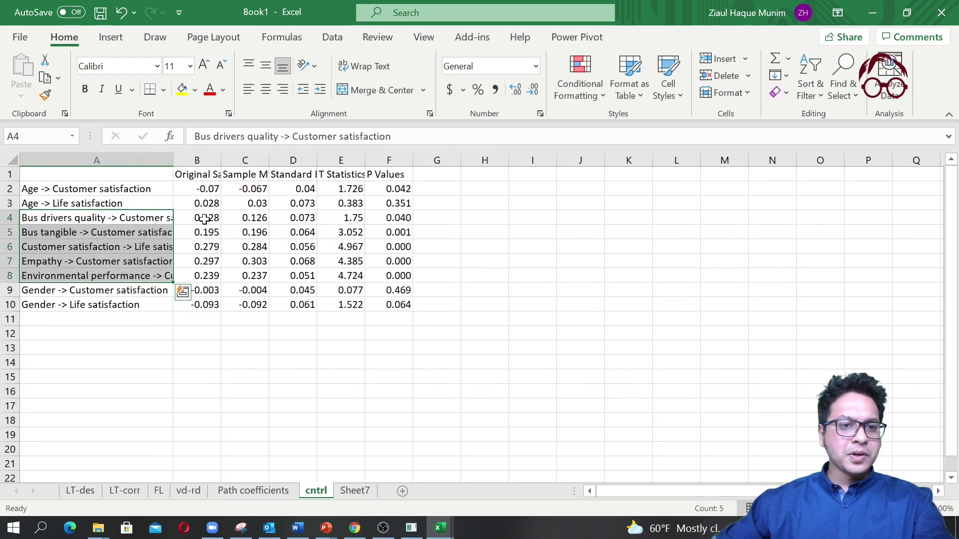
{"action": "left_click_drag", "start_coordinate": [245, 218], "coordinate": [258, 274]}
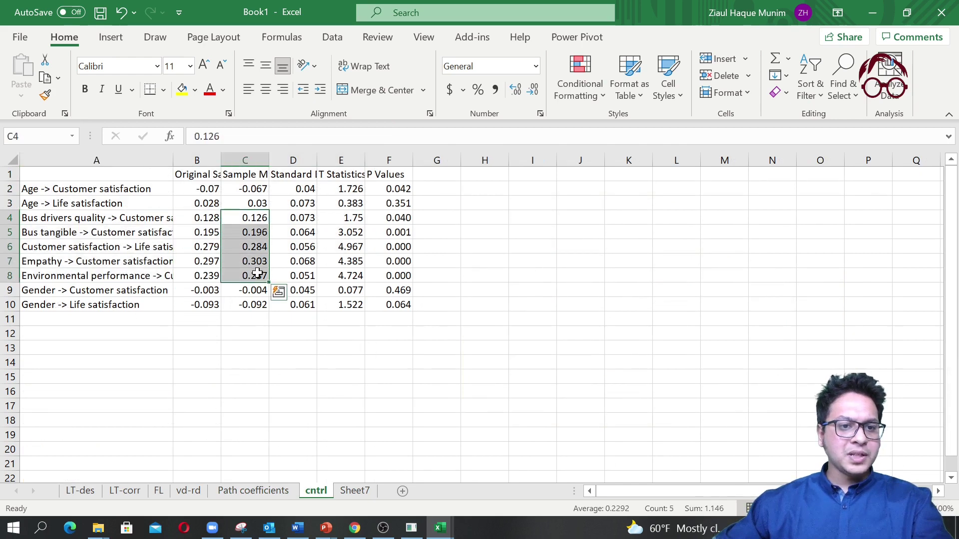
{"action": "key", "text": "ctrl+c"}
{"action": "left_click_drag", "start_coordinate": [253, 218], "coordinate": [302, 276]}
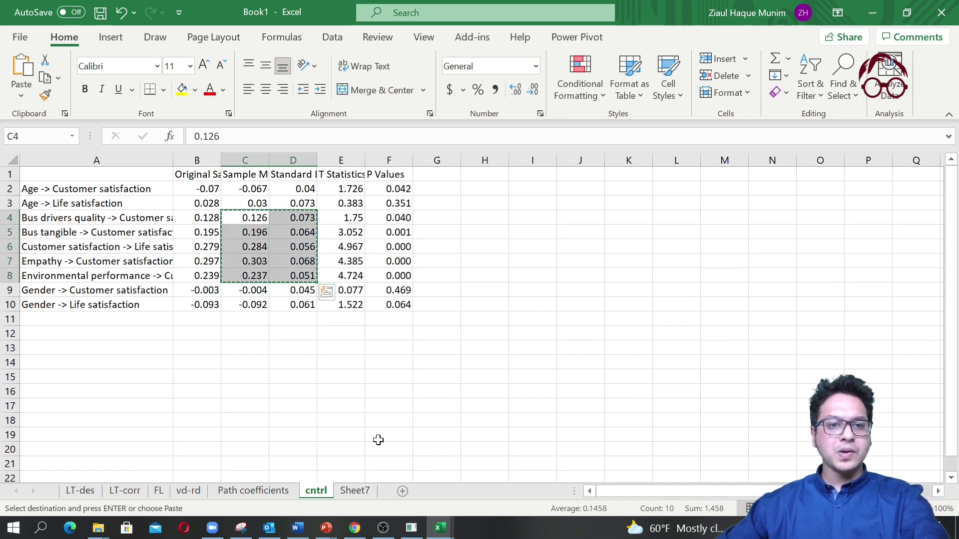
{"action": "left_click", "coordinate": [355, 491]}
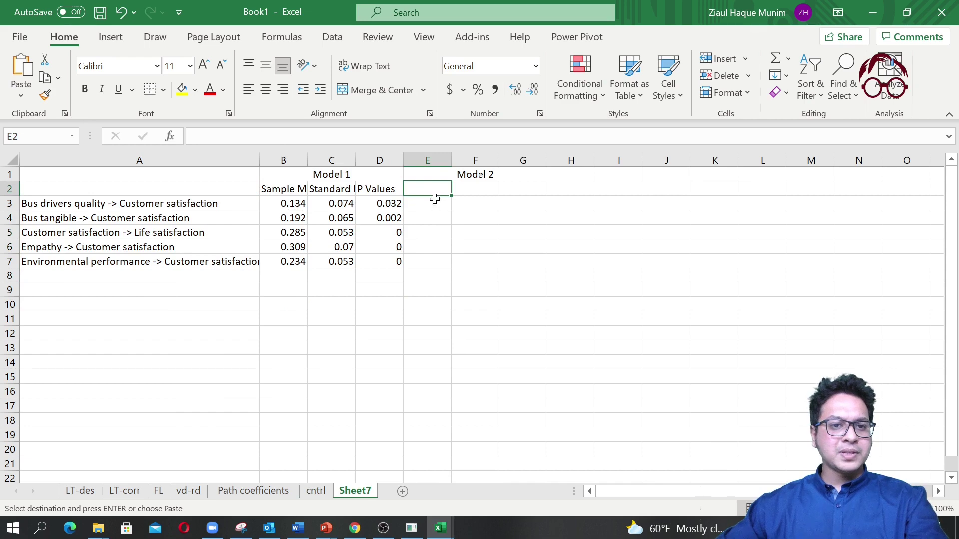
{"action": "left_click", "coordinate": [435, 204]}
{"action": "key", "text": "ctrl+v"}
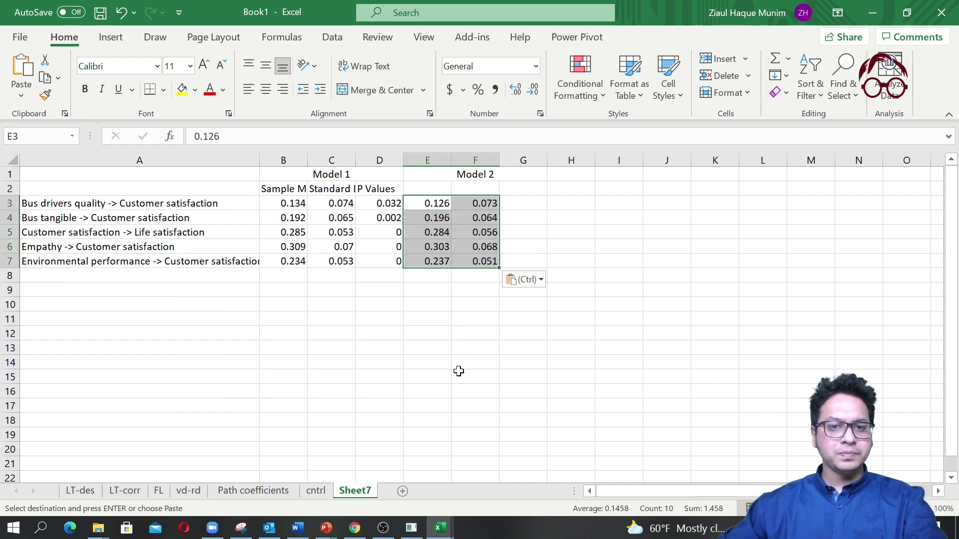
Step: Copy the P Values of the five main paths from the cntrl sheet into Sheet7 at G3
{"action": "left_click", "coordinate": [316, 491]}
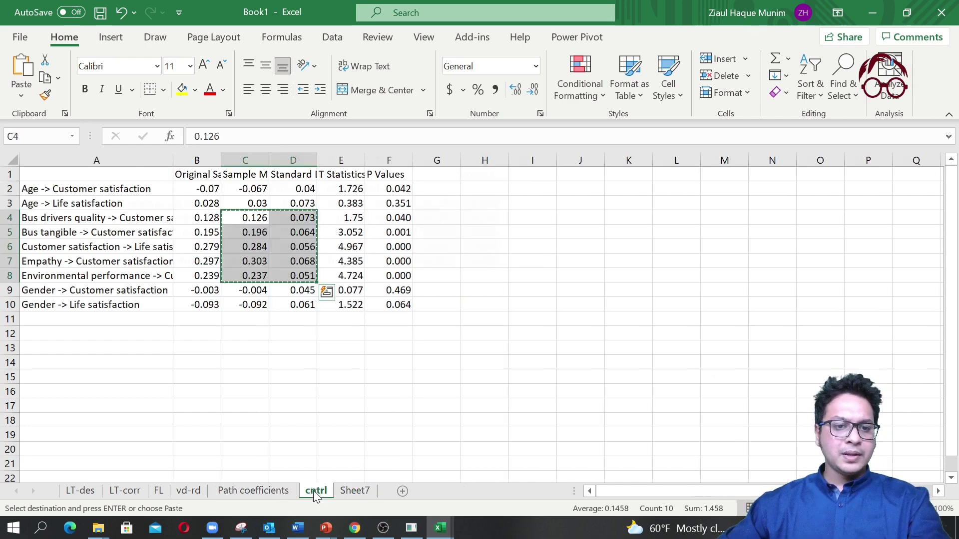
{"action": "left_click_drag", "start_coordinate": [403, 223], "coordinate": [399, 275]}
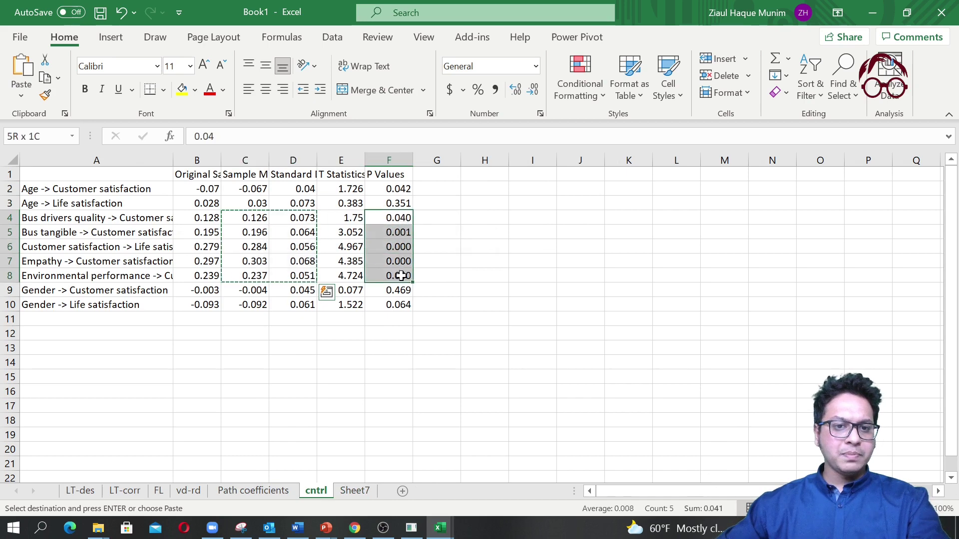
{"action": "key", "text": "ctrl+c"}
{"action": "left_click", "coordinate": [356, 491]}
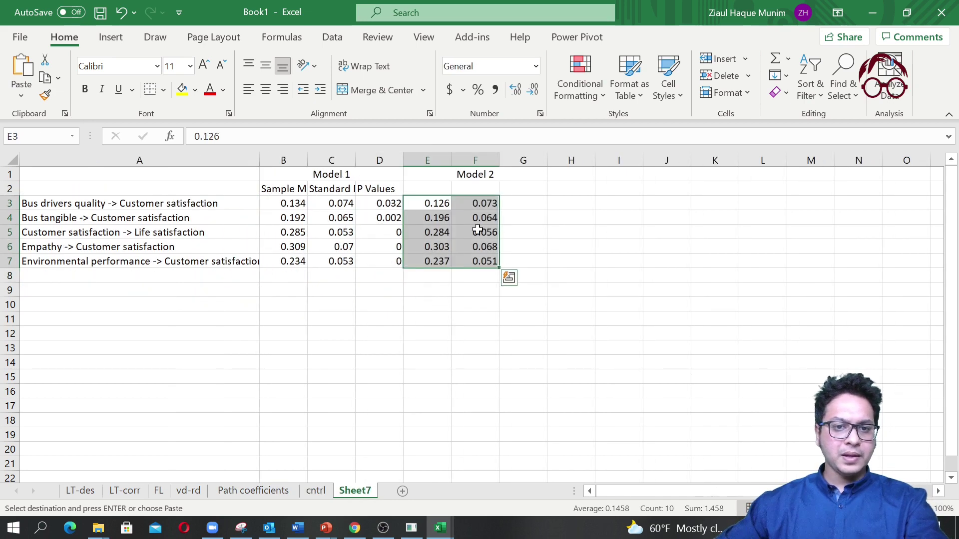
{"action": "left_click", "coordinate": [516, 203]}
{"action": "key", "text": "ctrl+v"}
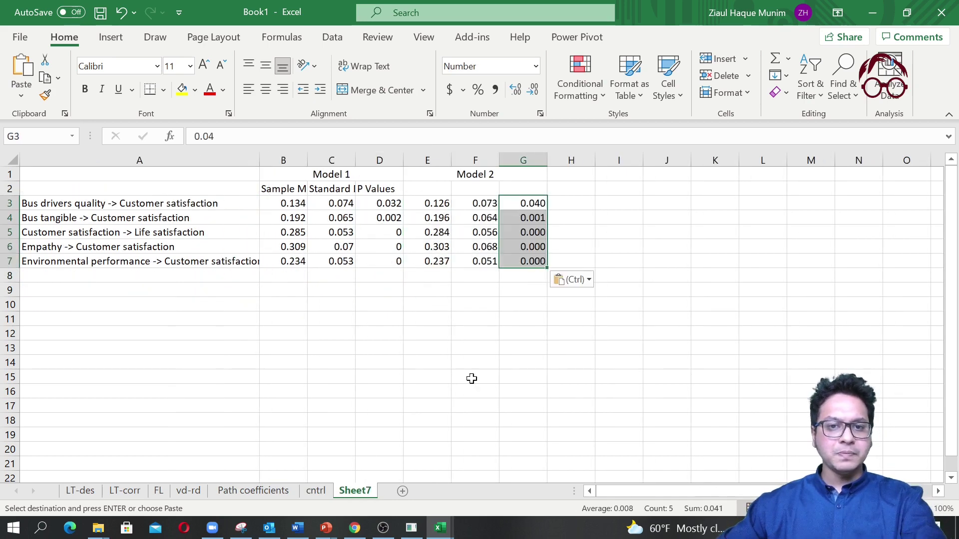
Step: Copy the two Age path names from the cntrl sheet into Sheet7 at A8, below the main paths
{"action": "left_click", "coordinate": [262, 492]}
{"action": "left_click", "coordinate": [314, 492]}
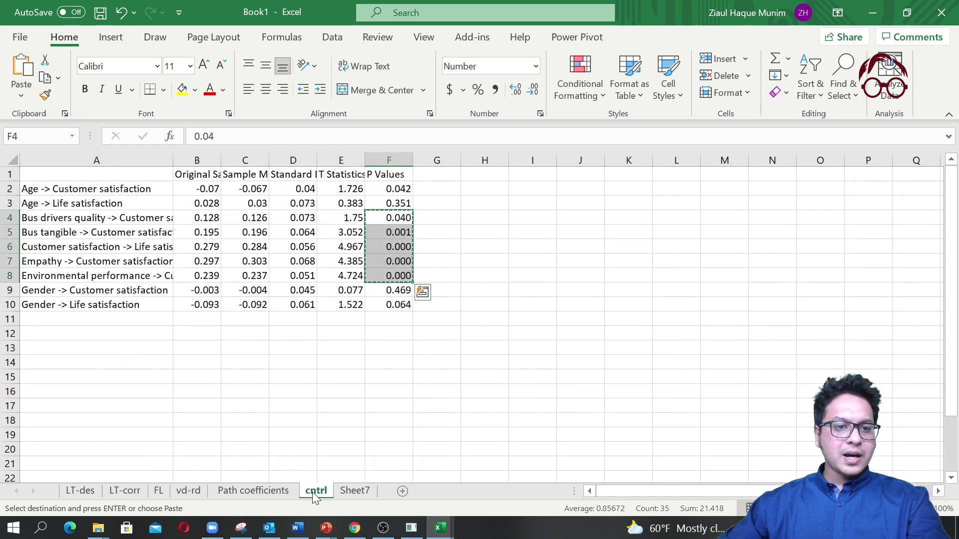
{"action": "left_click_drag", "start_coordinate": [54, 189], "coordinate": [108, 204]}
{"action": "left_click", "coordinate": [367, 491]}
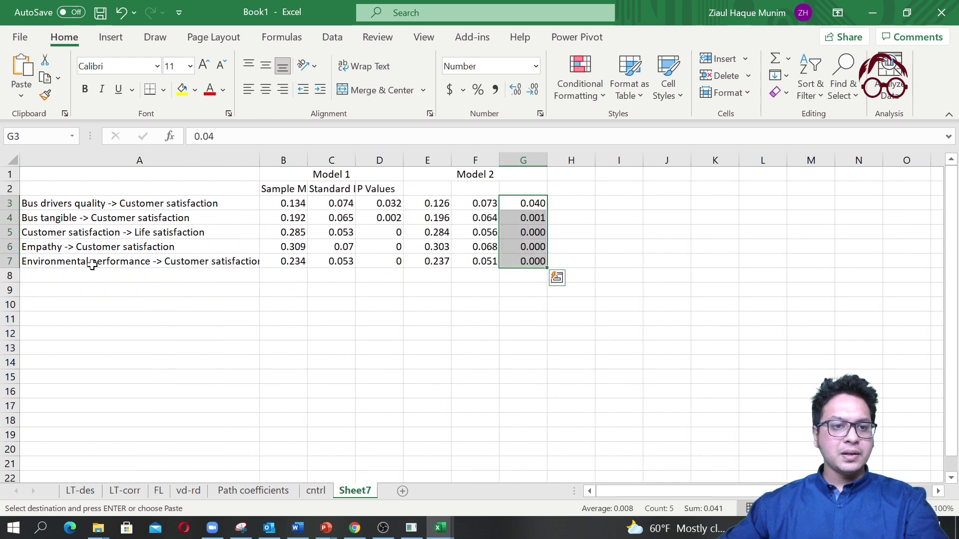
{"action": "left_click", "coordinate": [95, 273]}
{"action": "key", "text": "ctrl+v"}
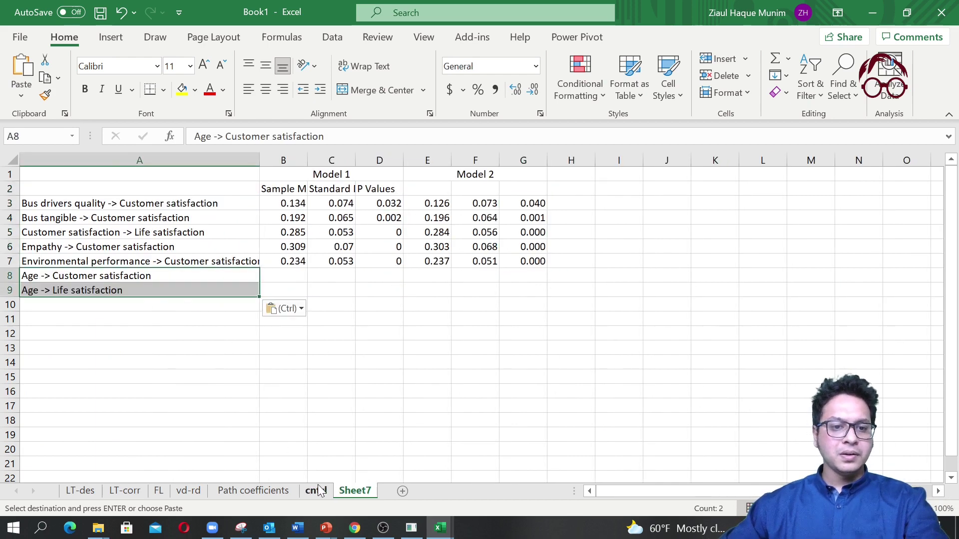
Step: Copy the two Gender path names from the cntrl sheet into Sheet7 at A10, below the Age paths
{"action": "left_click", "coordinate": [316, 491]}
{"action": "left_click_drag", "start_coordinate": [97, 288], "coordinate": [96, 315]}
{"action": "key", "text": "ctrl+c"}
{"action": "left_click", "coordinate": [355, 491]}
{"action": "left_click", "coordinate": [112, 309]}
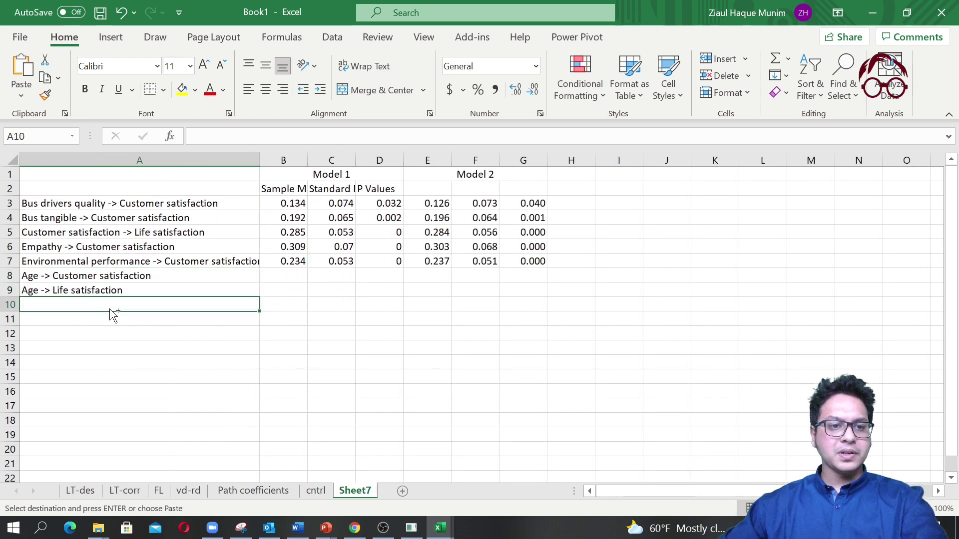
{"action": "key", "text": "ctrl+v"}
{"action": "key", "text": "ctrl"}
{"action": "key", "text": "ctrl"}
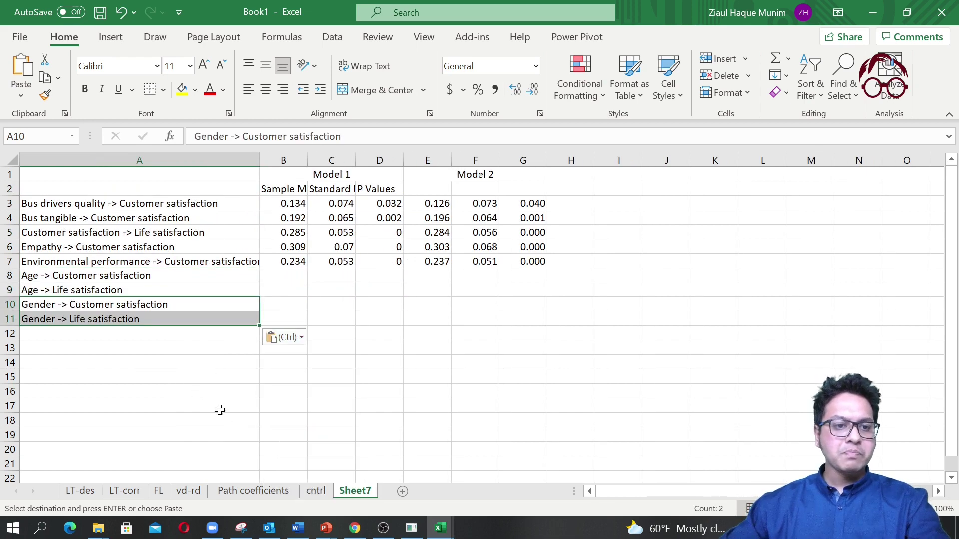
Step: Copy the Sample Mean and Standard Deviation of both Age paths from the cntrl sheet into Sheet7 at E8 under Model 2
{"action": "left_click", "coordinate": [316, 491]}
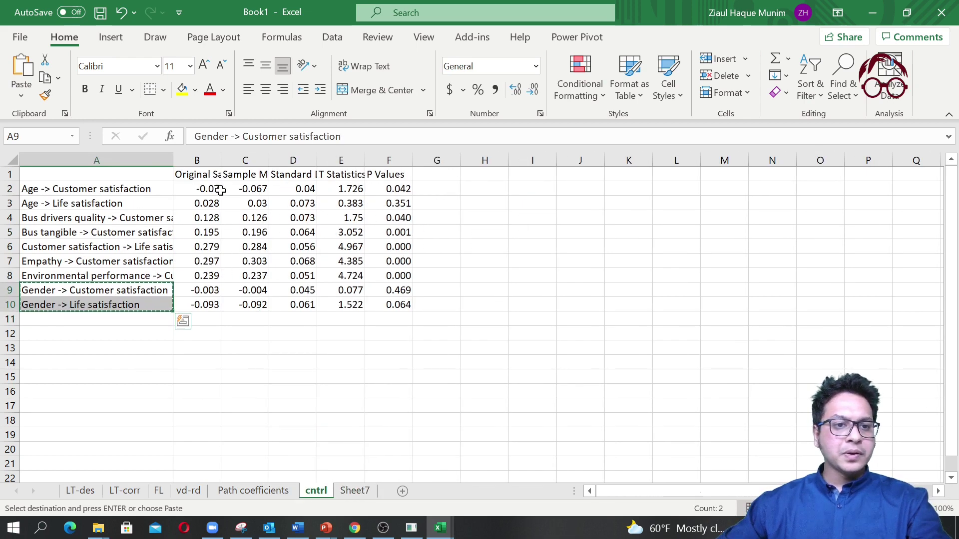
{"action": "left_click_drag", "start_coordinate": [253, 189], "coordinate": [288, 202]}
{"action": "key", "text": "ctrl+c"}
{"action": "left_click", "coordinate": [361, 492]}
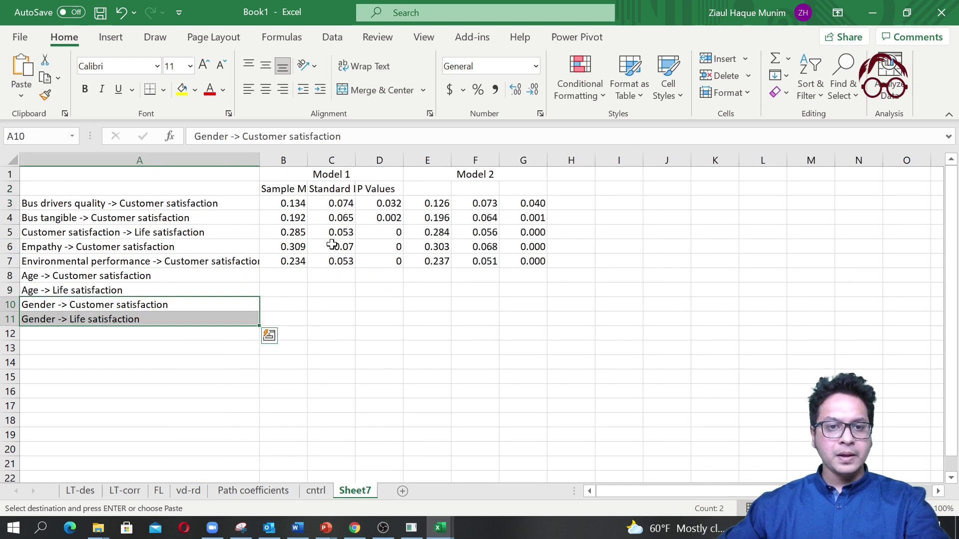
{"action": "left_click", "coordinate": [292, 277]}
{"action": "key", "text": "ctrl+v"}
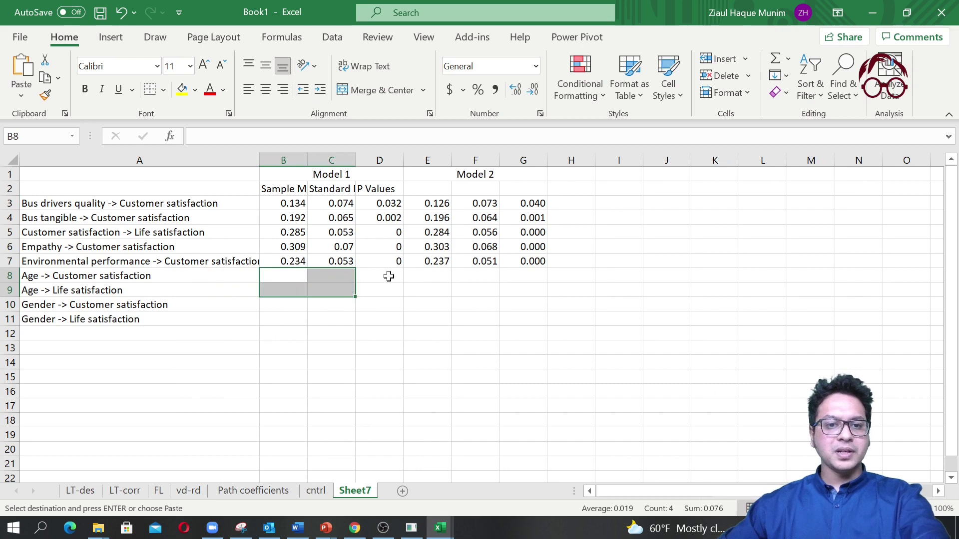
{"action": "key", "text": "ctrl+z"}
{"action": "left_click", "coordinate": [433, 277]}
{"action": "key", "text": "ctrl+v"}
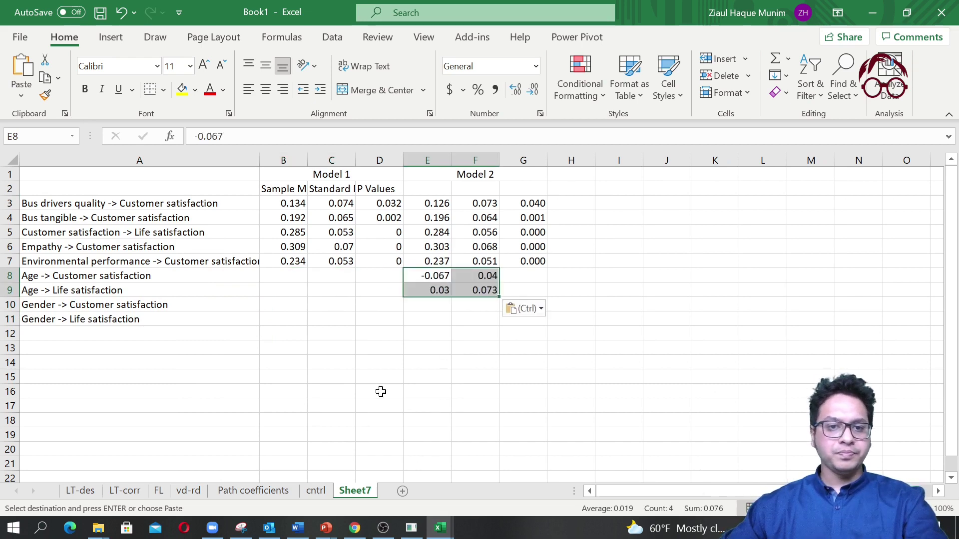
Step: Copy the P Values of both Age paths from the cntrl sheet into Sheet7 at G8
{"action": "left_click", "coordinate": [315, 491]}
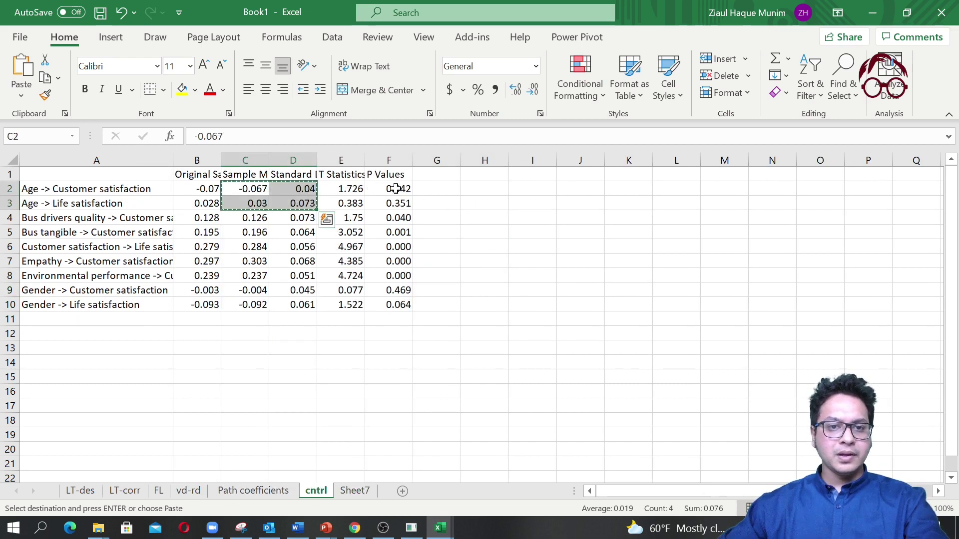
{"action": "left_click_drag", "start_coordinate": [395, 189], "coordinate": [395, 197]}
{"action": "key", "text": "ctrl+c"}
{"action": "left_click", "coordinate": [353, 491]}
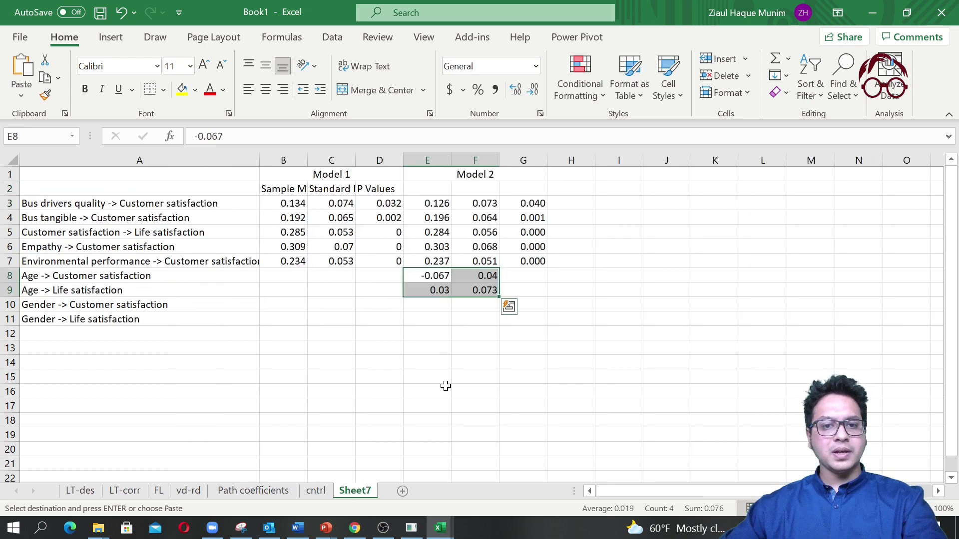
{"action": "left_click", "coordinate": [523, 277]}
{"action": "key", "text": "ctrl+v"}
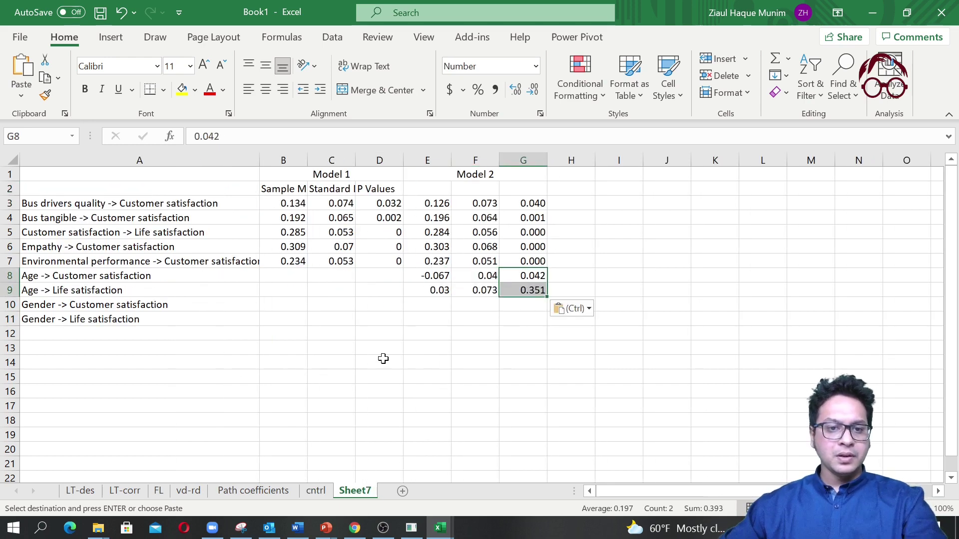
Step: Copy the Sample Mean and Standard Deviation of both Gender paths from the cntrl sheet into Sheet7 at E10
{"action": "left_click", "coordinate": [423, 306]}
{"action": "left_click", "coordinate": [316, 491]}
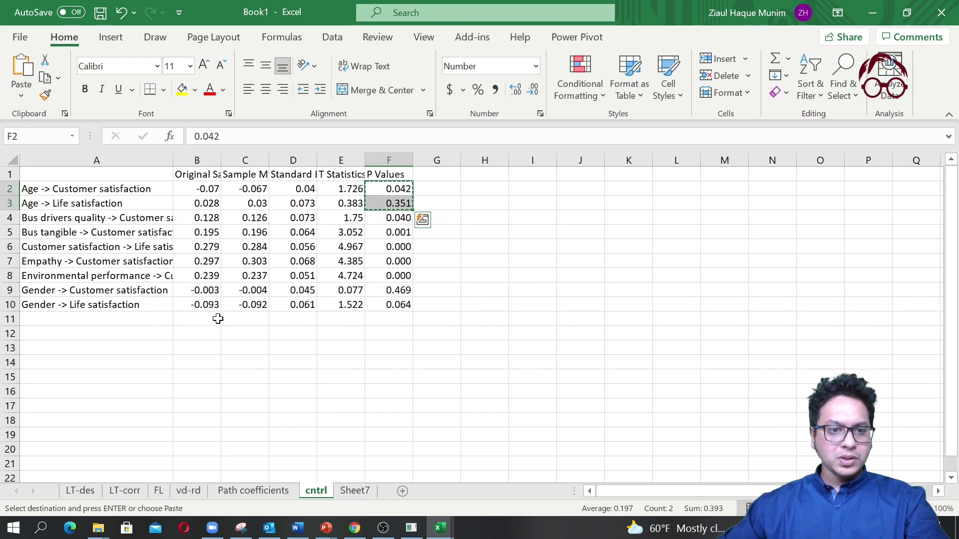
{"action": "left_click_drag", "start_coordinate": [234, 291], "coordinate": [307, 304]}
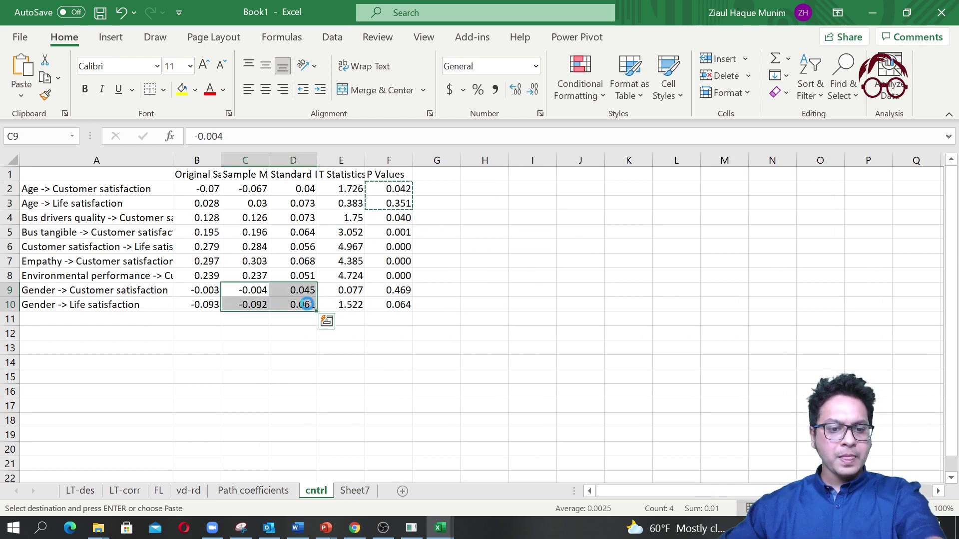
{"action": "left_click", "coordinate": [360, 491]}
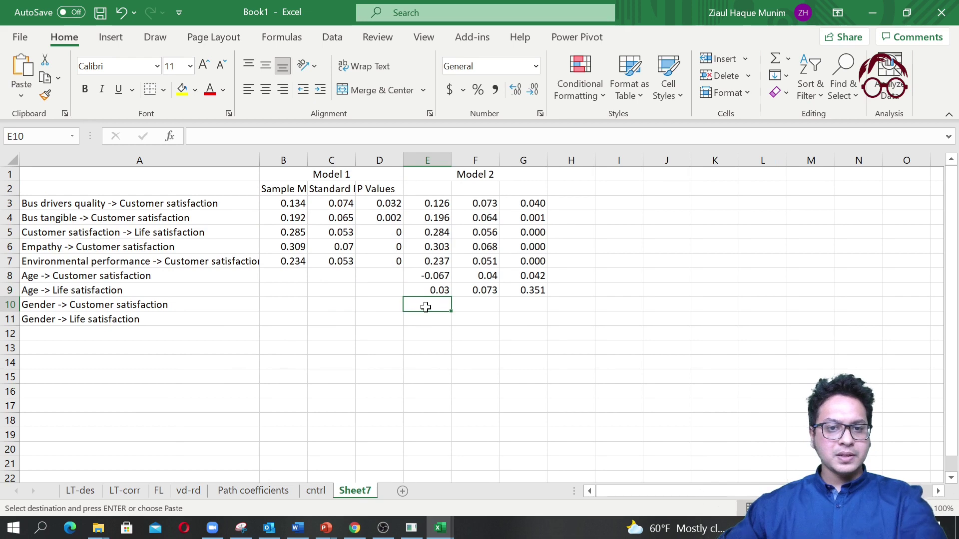
{"action": "key", "text": "ctrl+v"}
Step: Copy the P Values of both Gender paths from the cntrl sheet into Sheet7 at G10
{"action": "left_click", "coordinate": [324, 492]}
{"action": "left_click_drag", "start_coordinate": [402, 290], "coordinate": [400, 304]}
{"action": "key", "text": "ctrl+c"}
{"action": "left_click", "coordinate": [354, 490]}
{"action": "left_click", "coordinate": [540, 304]}
{"action": "key", "text": "ctrl+v"}
{"action": "left_click", "coordinate": [648, 361]}
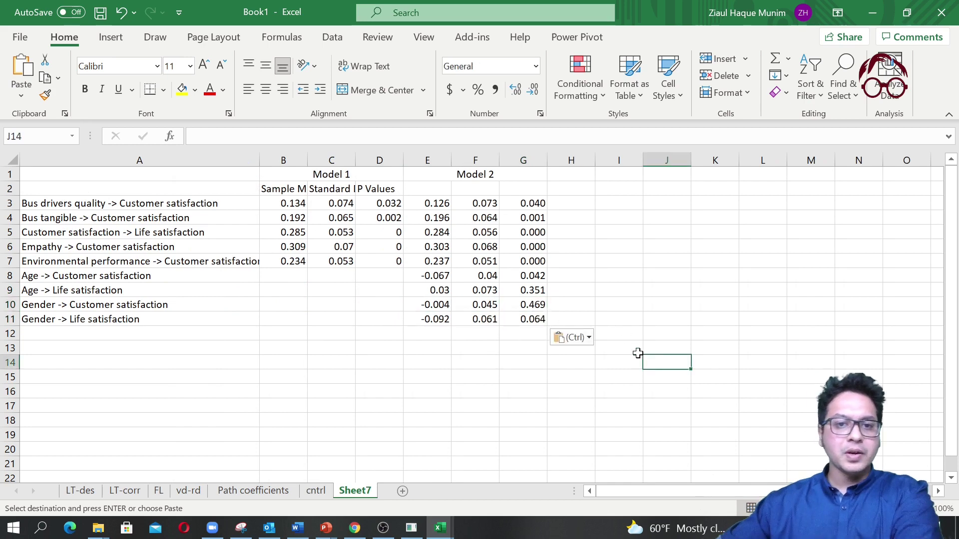
Step: Apply outside borders around the whole comparison table, A1:G11
{"action": "left_click", "coordinate": [115, 187]}
{"action": "left_click_drag", "start_coordinate": [113, 178], "coordinate": [529, 317]}
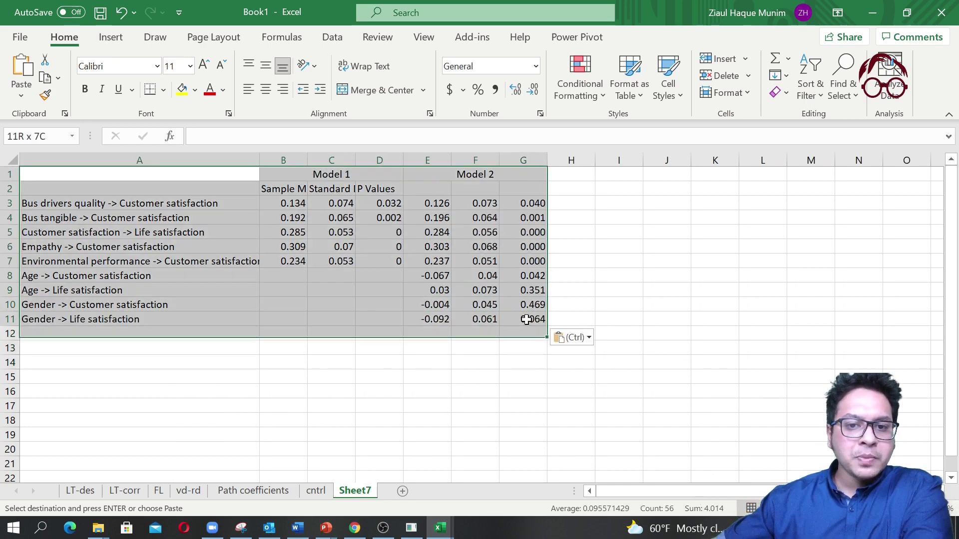
{"action": "left_click", "coordinate": [165, 91]}
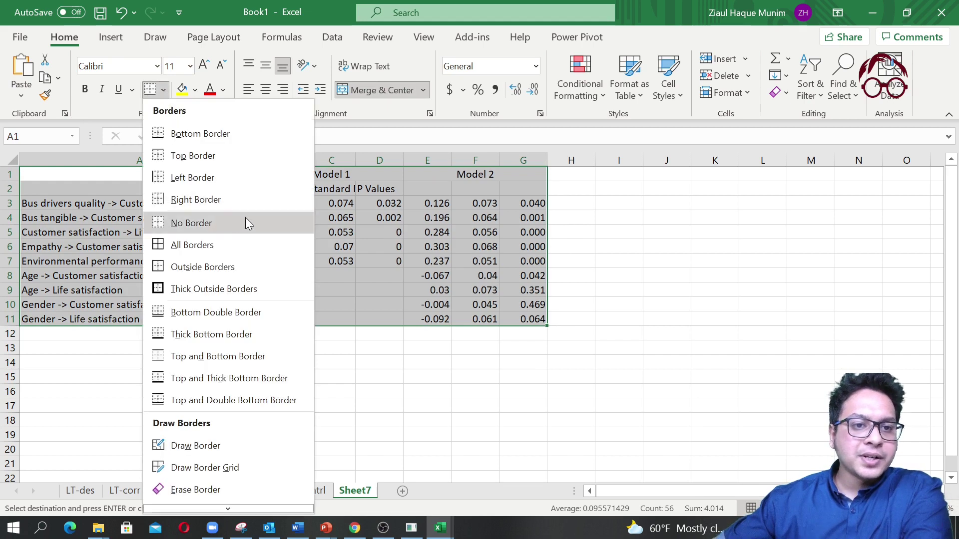
{"action": "left_click", "coordinate": [214, 269]}
{"action": "left_click", "coordinate": [331, 422]}
Step: Format all coefficient values in B3:G11 to show three decimal places
{"action": "left_click_drag", "start_coordinate": [287, 201], "coordinate": [544, 324]}
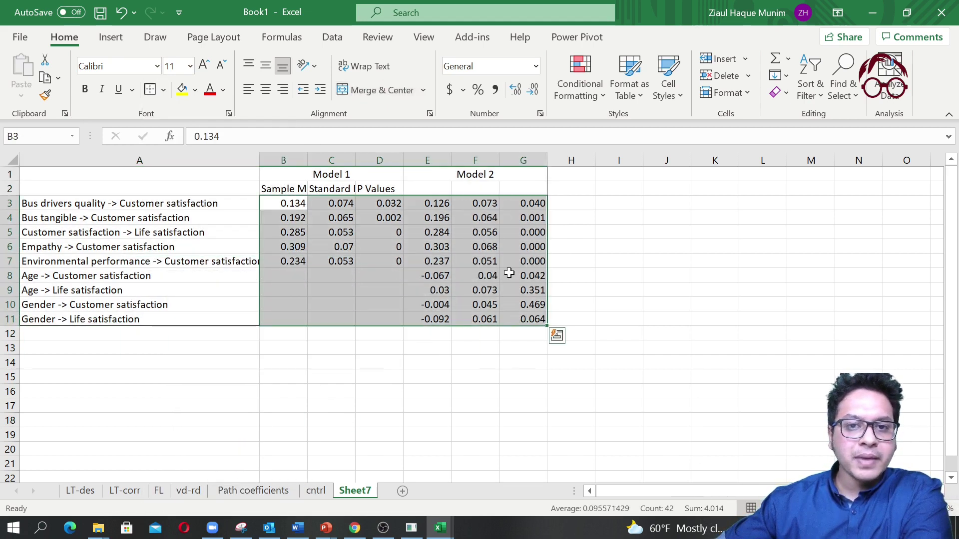
{"action": "left_click", "coordinate": [534, 90]}
{"action": "left_click", "coordinate": [516, 90]}
{"action": "left_click", "coordinate": [684, 336]}
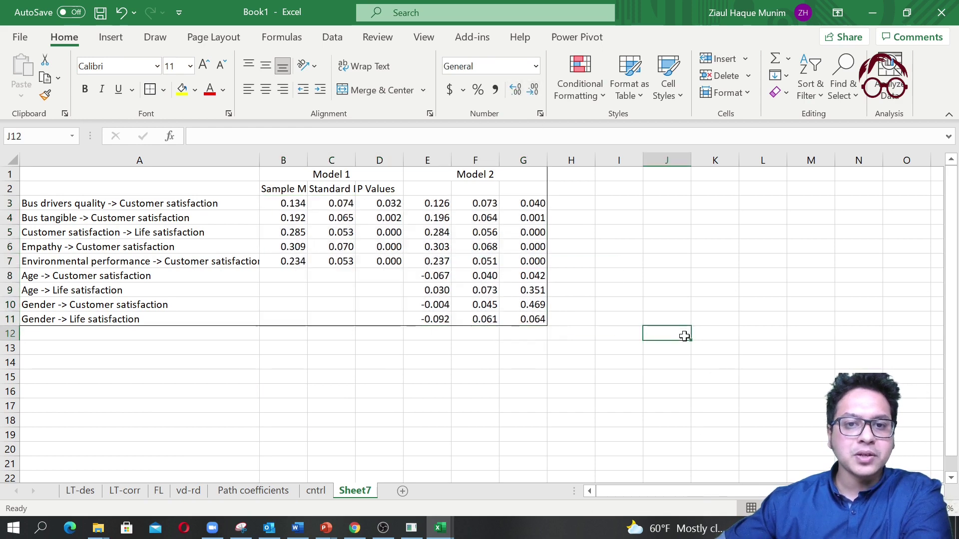
Step: Copy the Sample Mean, Standard Deviation and P Values headers from B2:D2 to E2:G2 under Model 2
{"action": "left_click_drag", "start_coordinate": [282, 190], "coordinate": [382, 188]}
{"action": "key", "text": "ctrl+c"}
{"action": "left_click", "coordinate": [427, 189]}
{"action": "key", "text": "ctrl+v"}
{"action": "left_click", "coordinate": [794, 334]}
{"action": "left_click", "coordinate": [344, 449]}
{"action": "key", "text": "Escape"}
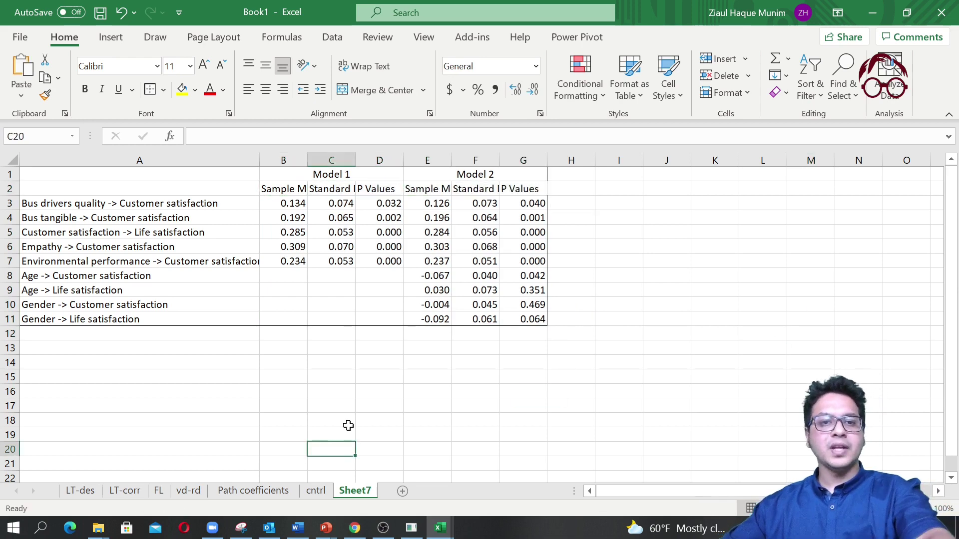
{"action": "left_click", "coordinate": [372, 348]}
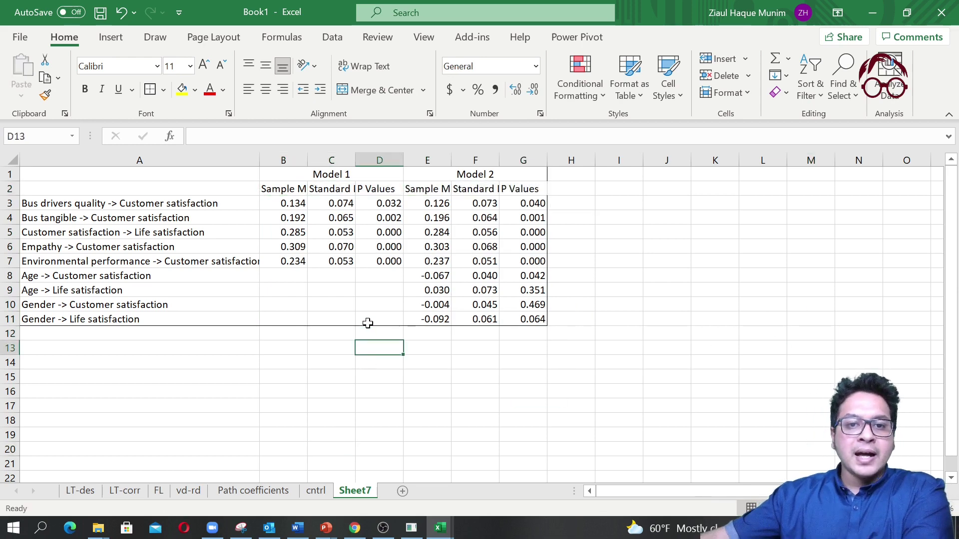
{"action": "left_click", "coordinate": [382, 159]}
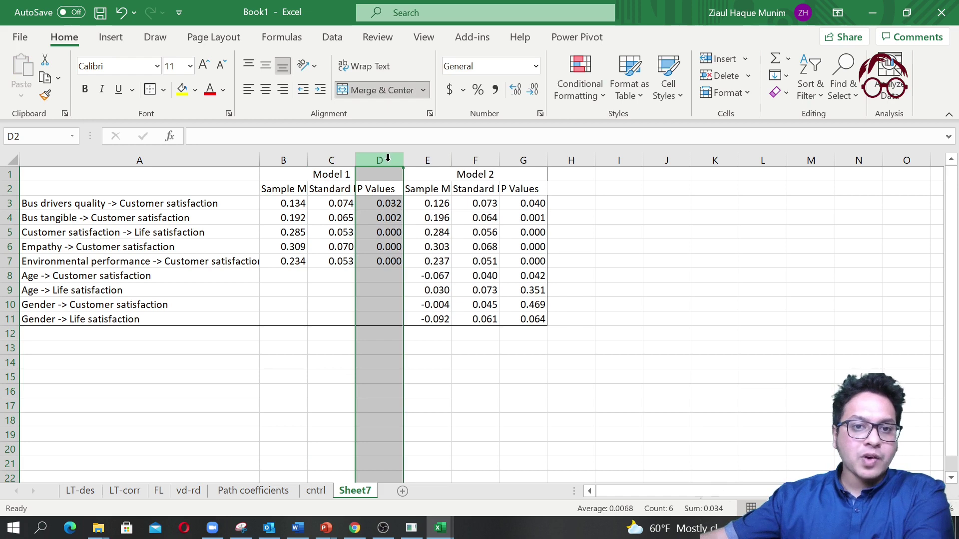
{"action": "right_click", "coordinate": [388, 159]}
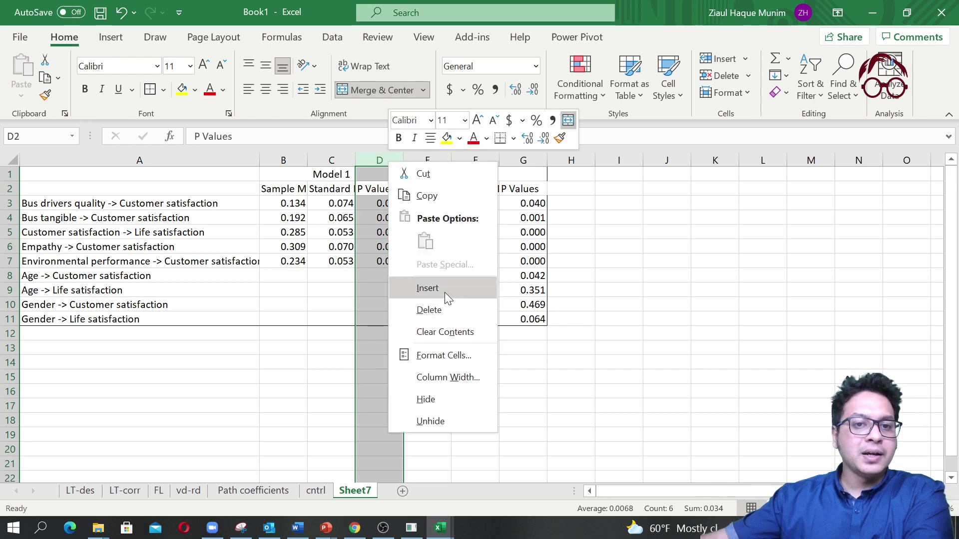
{"action": "key", "text": "Escape"}
{"action": "left_click", "coordinate": [298, 202]}
{"action": "key", "text": "F2"}
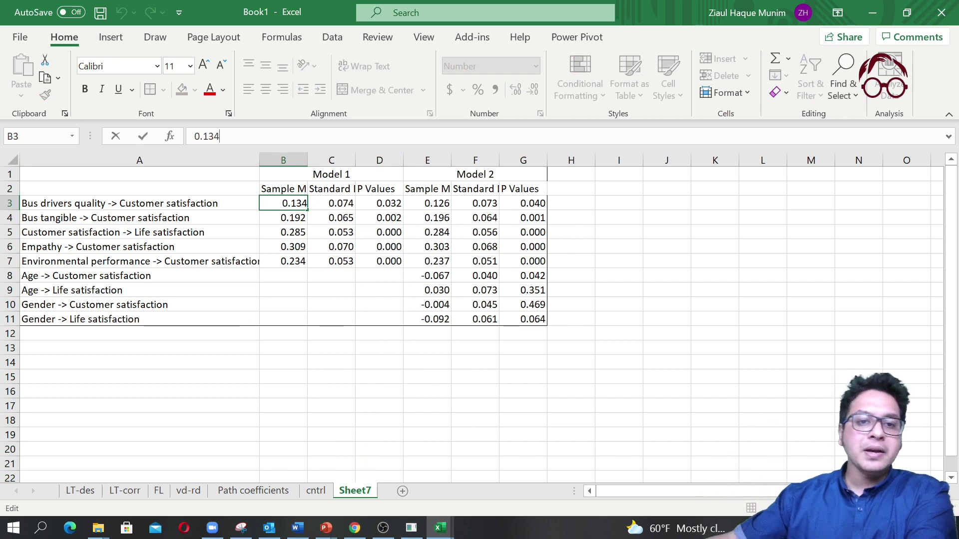
{"action": "left_click", "coordinate": [321, 406]}
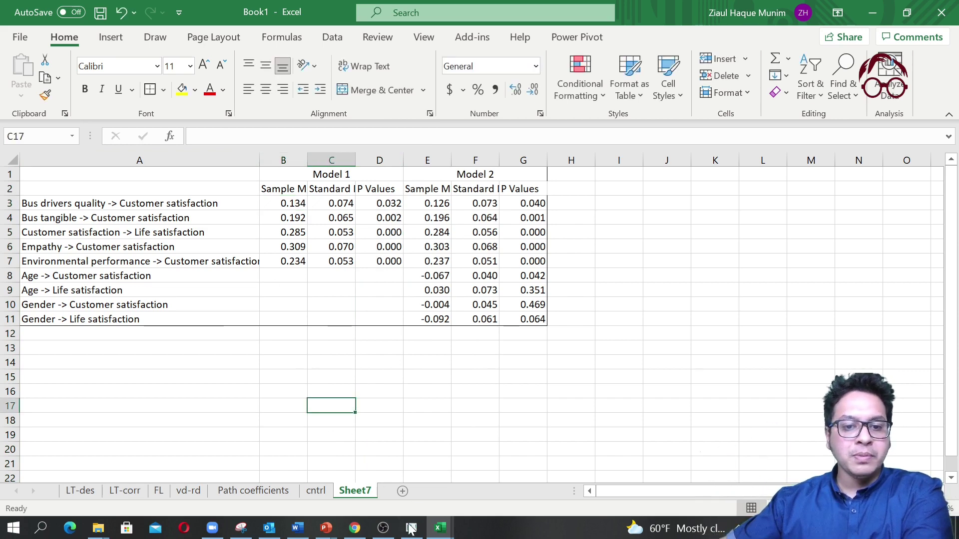
Step: Switch to the ScienceDirect article in Chrome and find the hypothesis testing summary in Table 5
{"action": "left_click", "coordinate": [355, 530]}
{"action": "scroll", "coordinate": [538, 230], "scroll_direction": "up", "scroll_amount": 10}
{"action": "scroll", "coordinate": [538, 231], "scroll_direction": "up", "scroll_amount": 20}
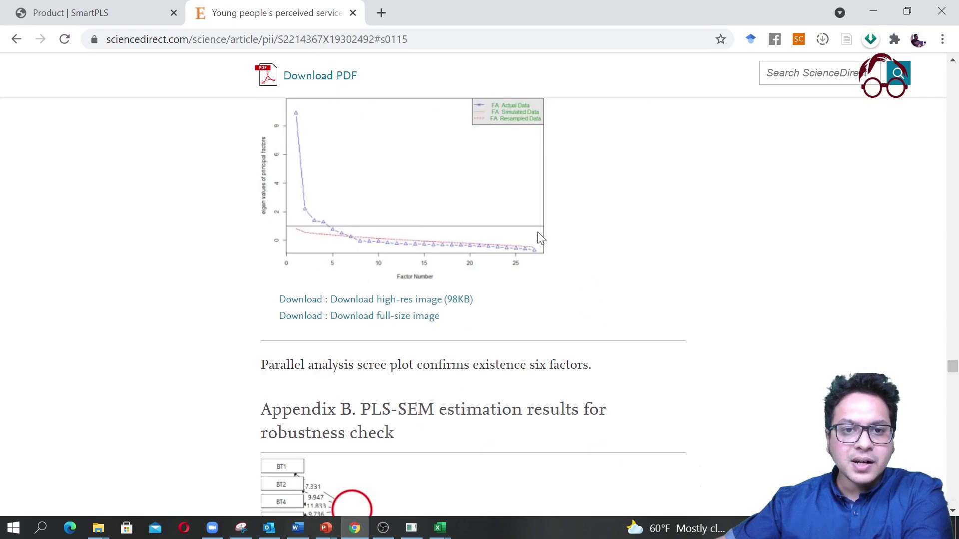
{"action": "scroll", "coordinate": [534, 251], "scroll_direction": "up", "scroll_amount": 20}
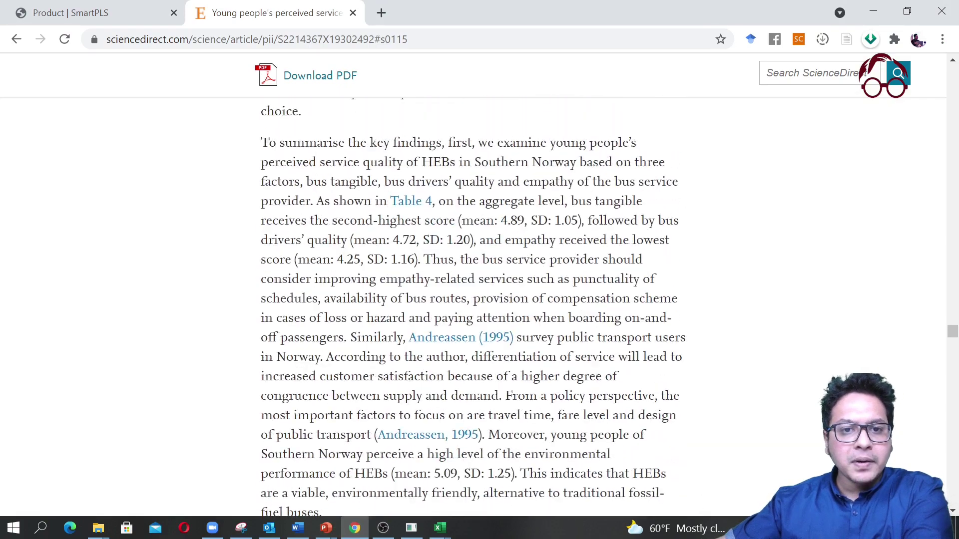
{"action": "scroll", "coordinate": [535, 254], "scroll_direction": "up", "scroll_amount": 15}
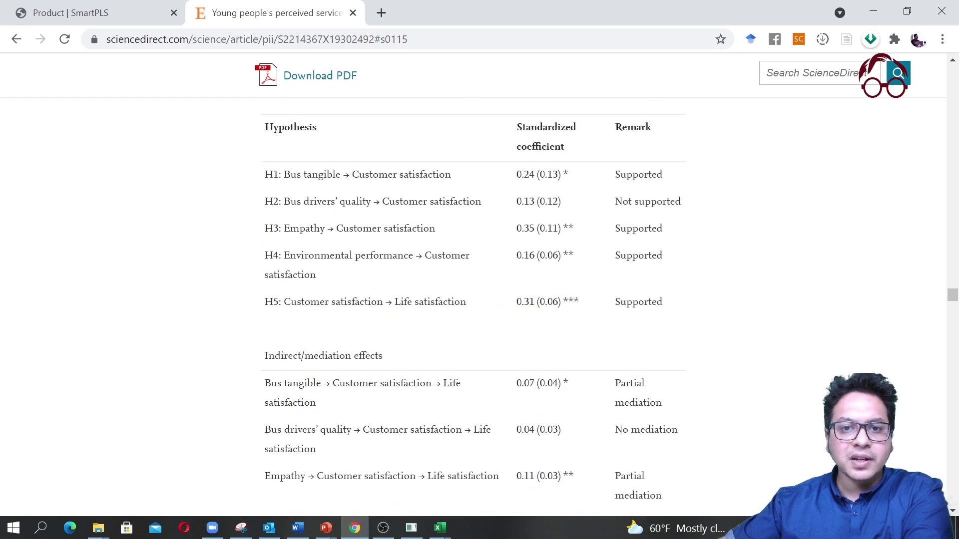
Step: Examine the significance stars beside the standardized coefficients in Table 5 and the note explaining them
{"action": "left_click_drag", "start_coordinate": [563, 175], "coordinate": [577, 179]}
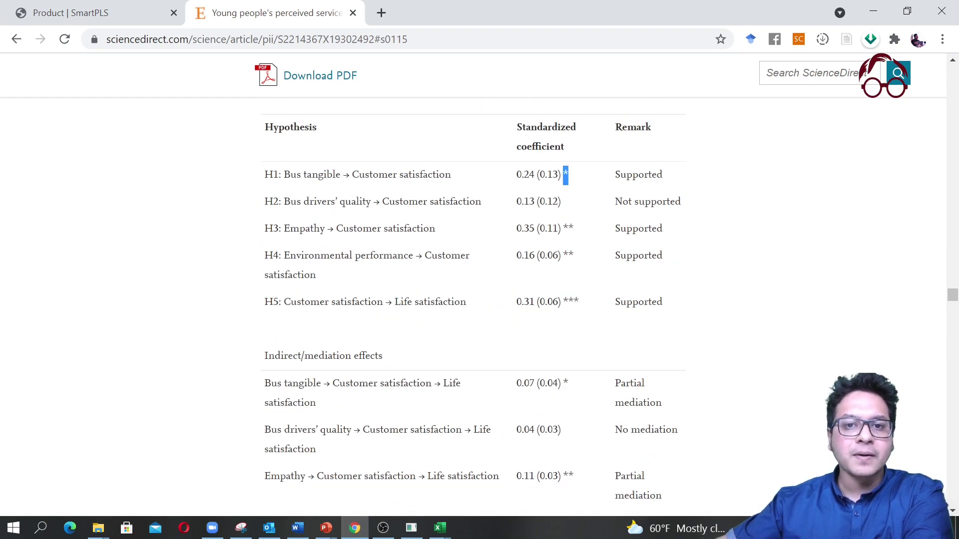
{"action": "scroll", "coordinate": [473, 300], "scroll_direction": "down", "scroll_amount": 1}
{"action": "scroll", "coordinate": [562, 162], "scroll_direction": "up", "scroll_amount": 1}
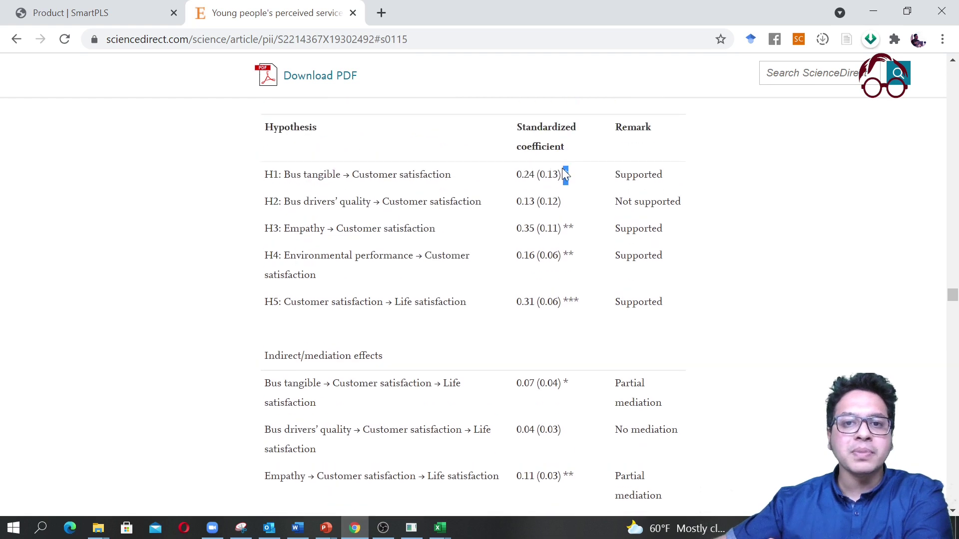
{"action": "scroll", "coordinate": [561, 167], "scroll_direction": "down", "scroll_amount": 1}
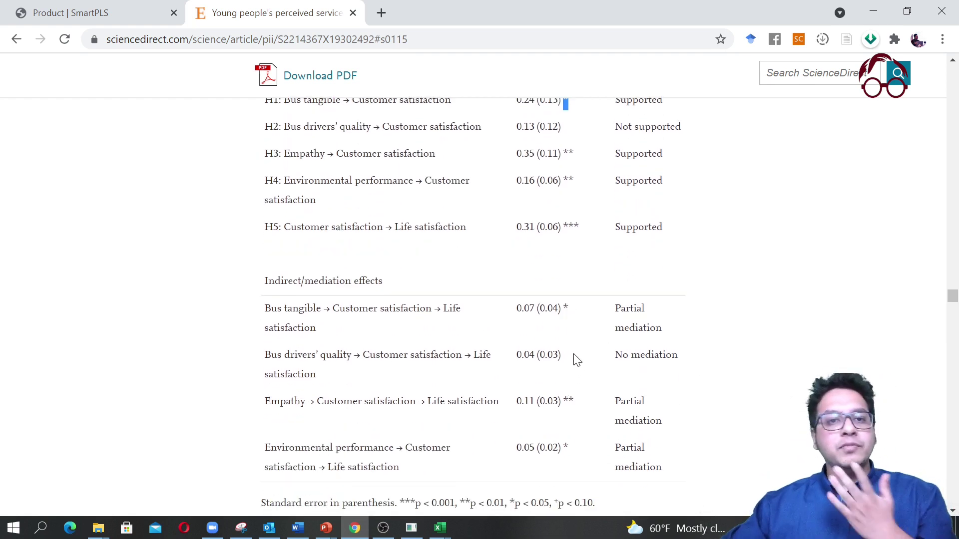
{"action": "scroll", "coordinate": [582, 306], "scroll_direction": "up", "scroll_amount": 2}
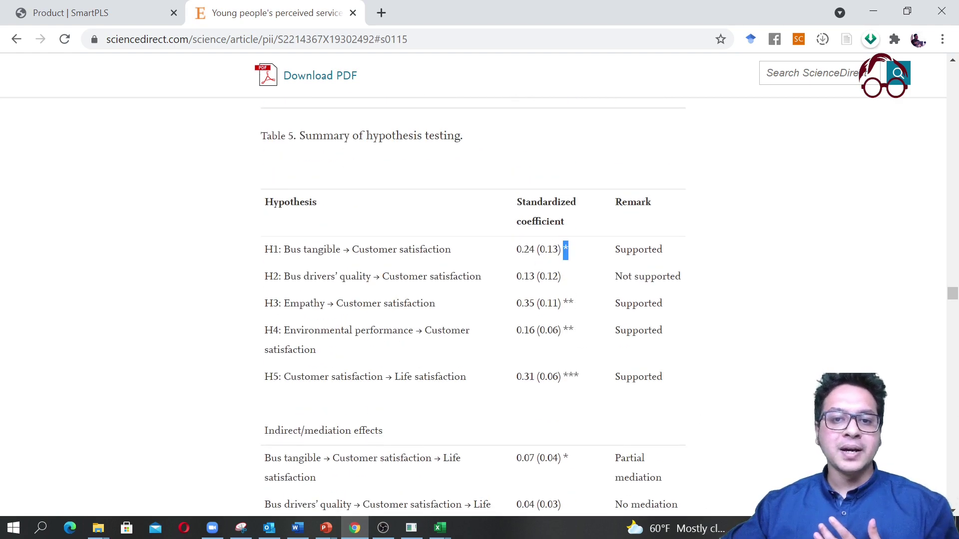
Step: Inspect the H1 coefficient and its standard error in parentheses in Table 5, and return to the comparison table in Excel
{"action": "left_click_drag", "start_coordinate": [522, 250], "coordinate": [535, 249]}
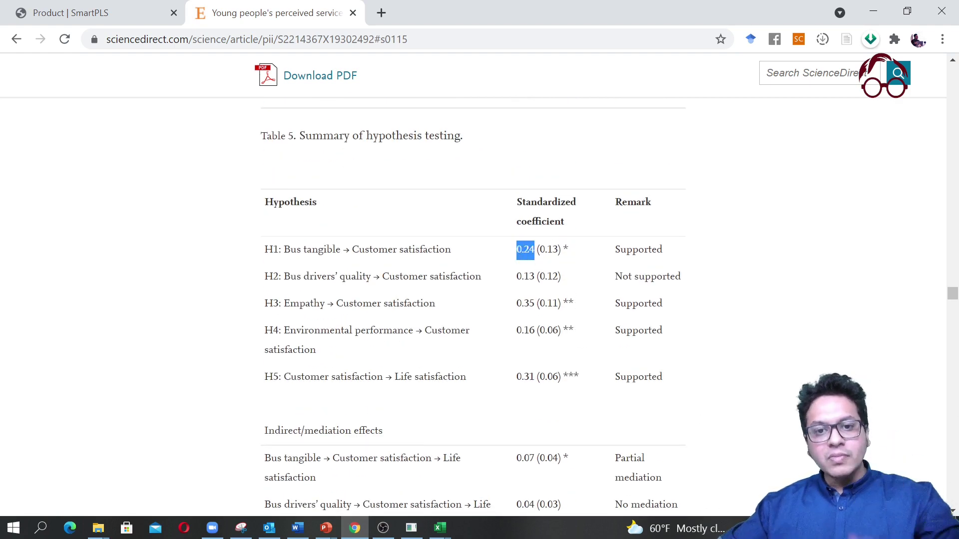
{"action": "left_click_drag", "start_coordinate": [560, 250], "coordinate": [539, 249]}
{"action": "left_click", "coordinate": [540, 249]}
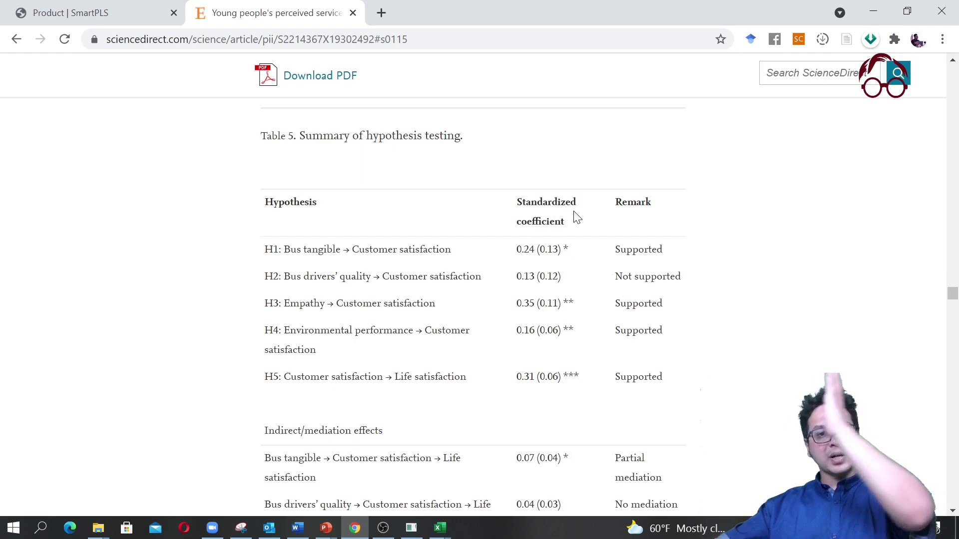
{"action": "left_click", "coordinate": [874, 10]}
{"action": "left_click", "coordinate": [636, 350]}
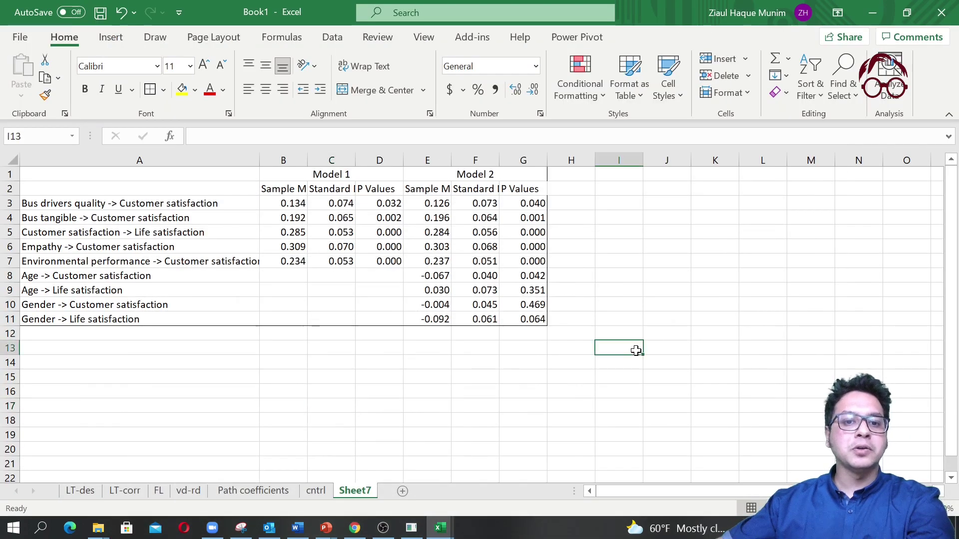